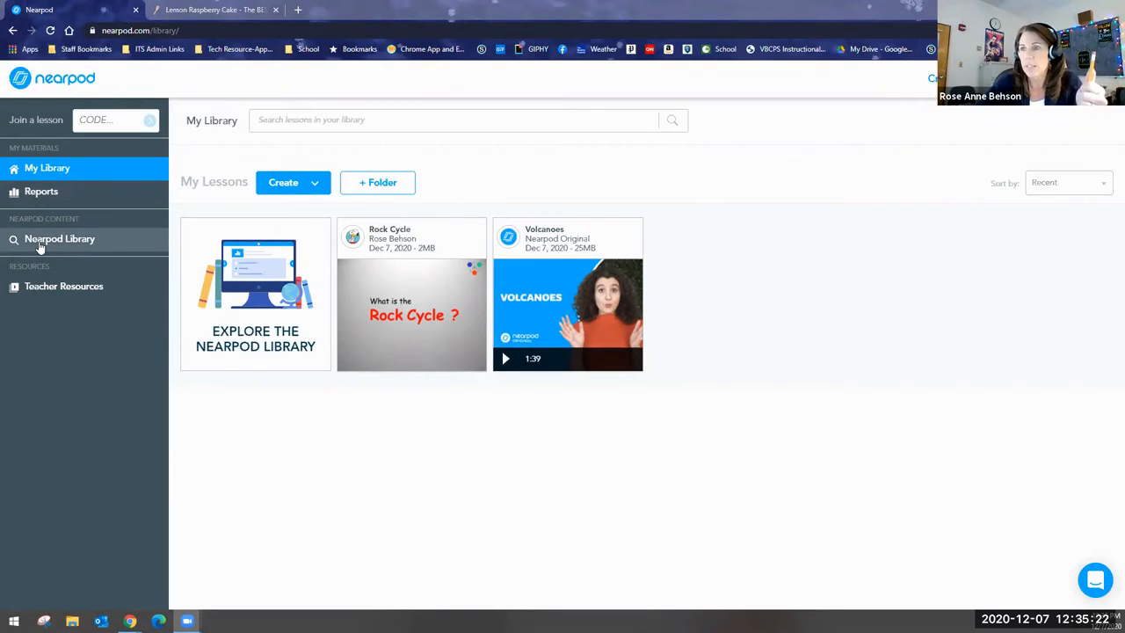
Open the Teacher Resources page, look through its webinars and how-to videos, and close it.
{"action": "left_click", "coordinate": [28, 288]}
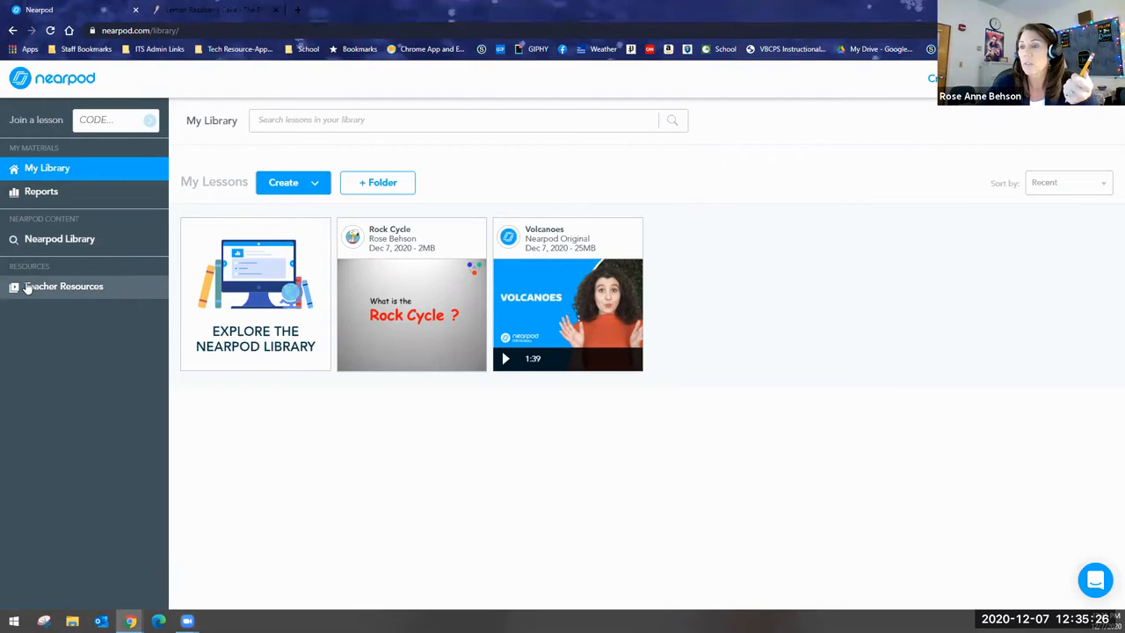
{"action": "left_click", "coordinate": [27, 287]}
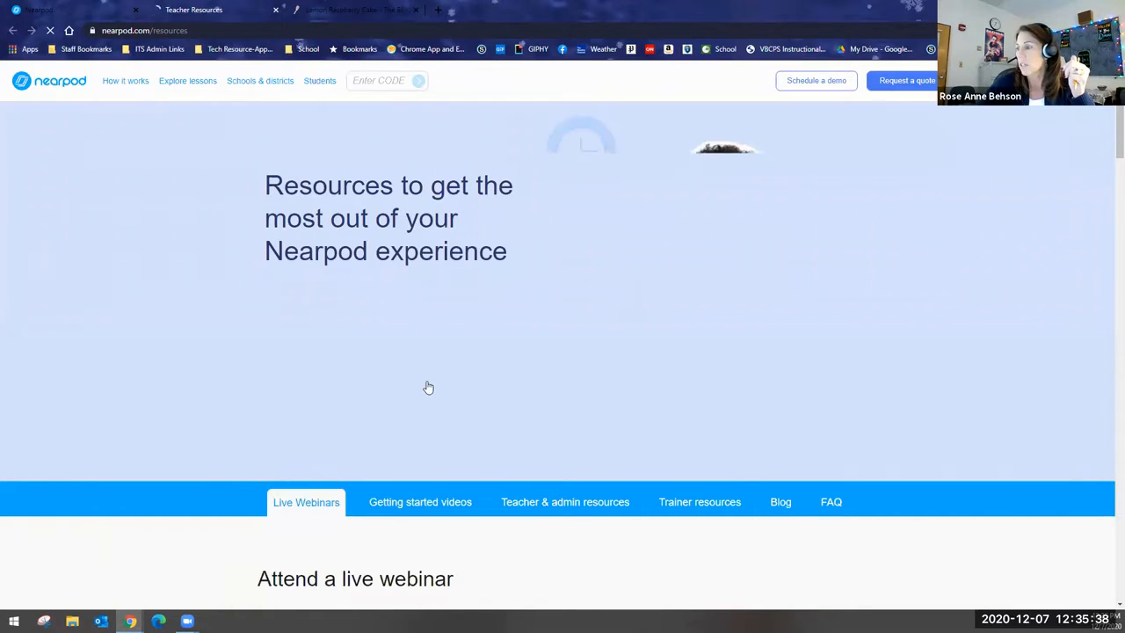
{"action": "scroll", "coordinate": [394, 382], "scroll_direction": "down", "scroll_amount": 3}
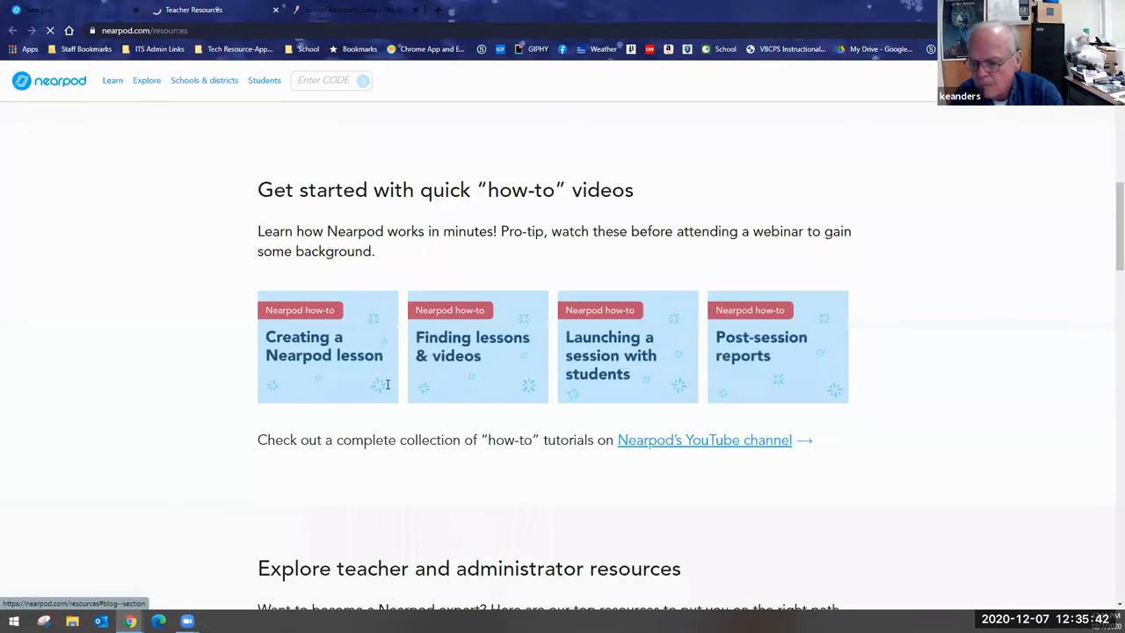
{"action": "scroll", "coordinate": [389, 383], "scroll_direction": "down", "scroll_amount": 2}
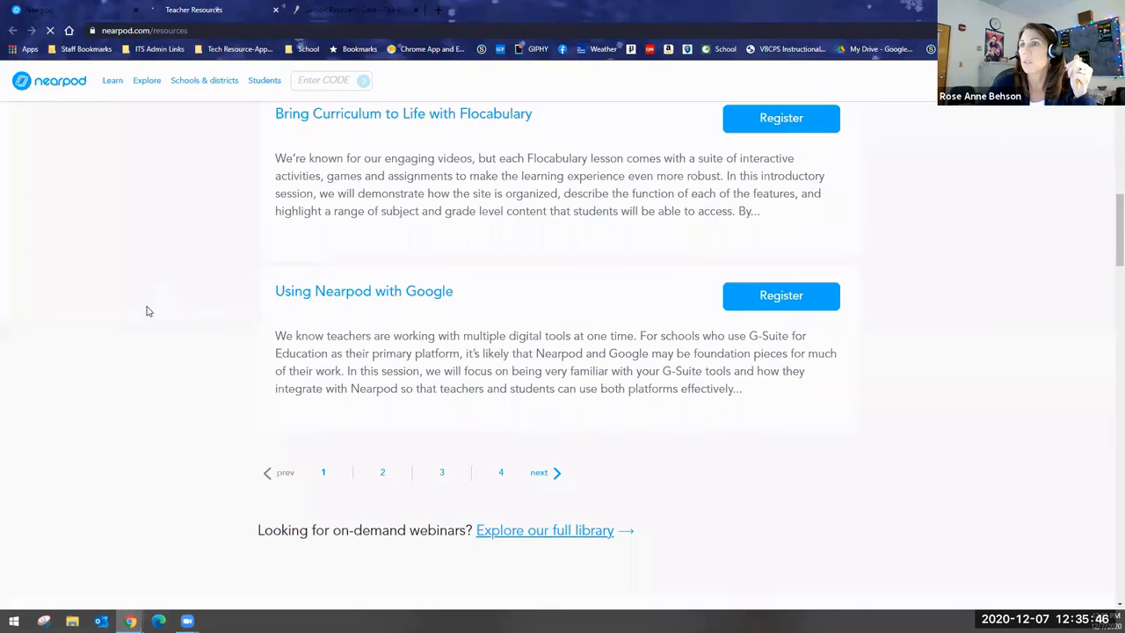
{"action": "left_click", "coordinate": [276, 10]}
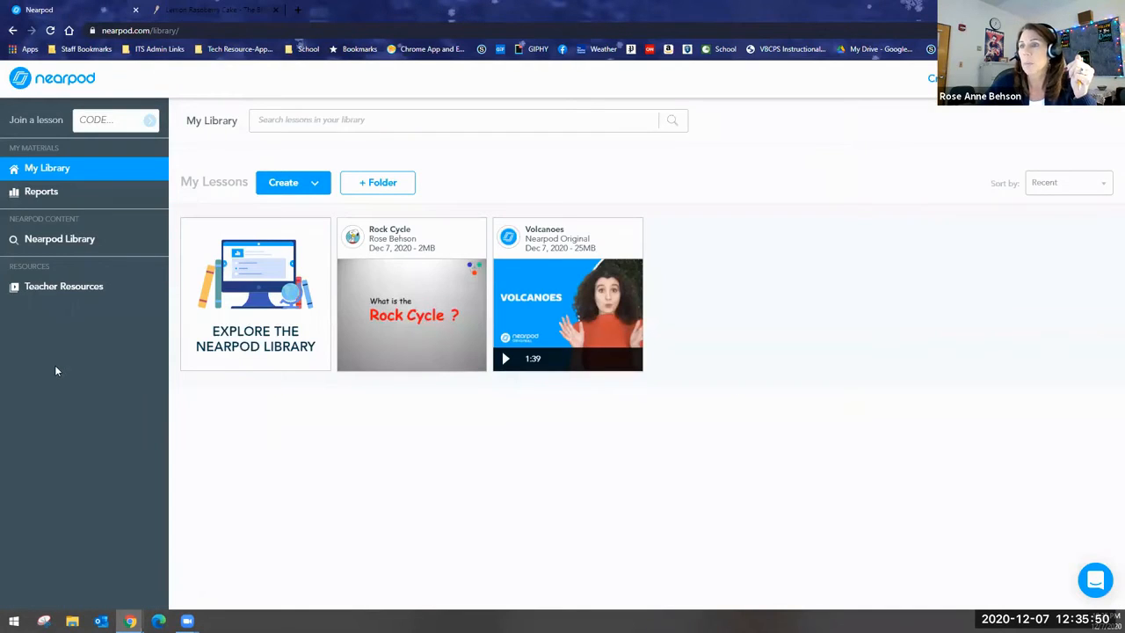
Open the Nearpod Library, view the list of standards and states for filtering, and return to My Library.
{"action": "left_click", "coordinate": [50, 250]}
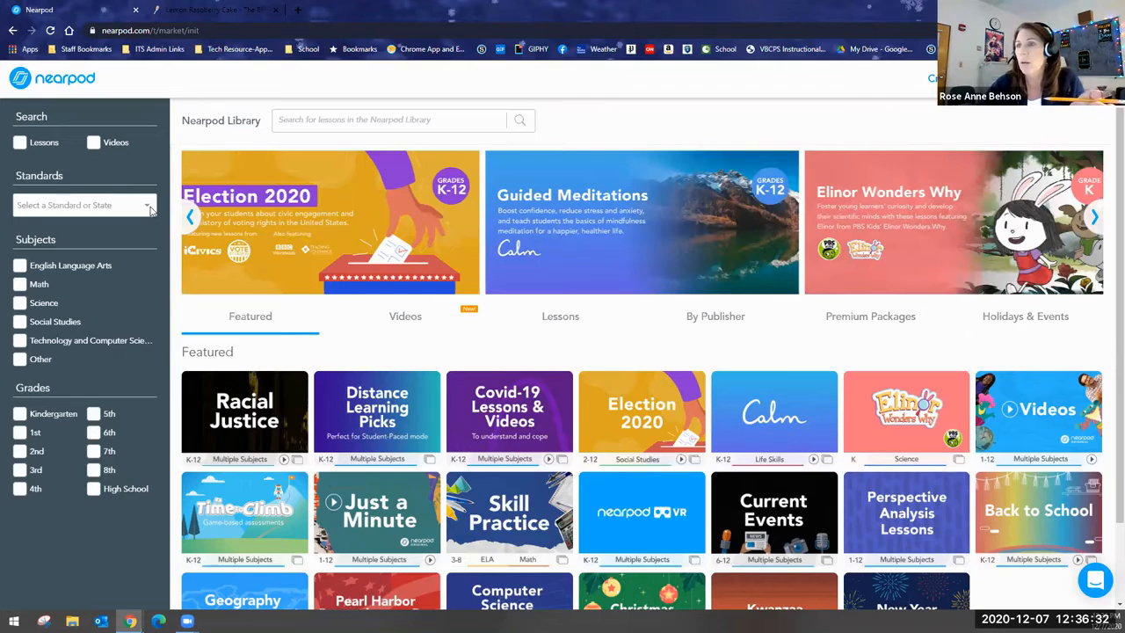
{"action": "left_click", "coordinate": [149, 208]}
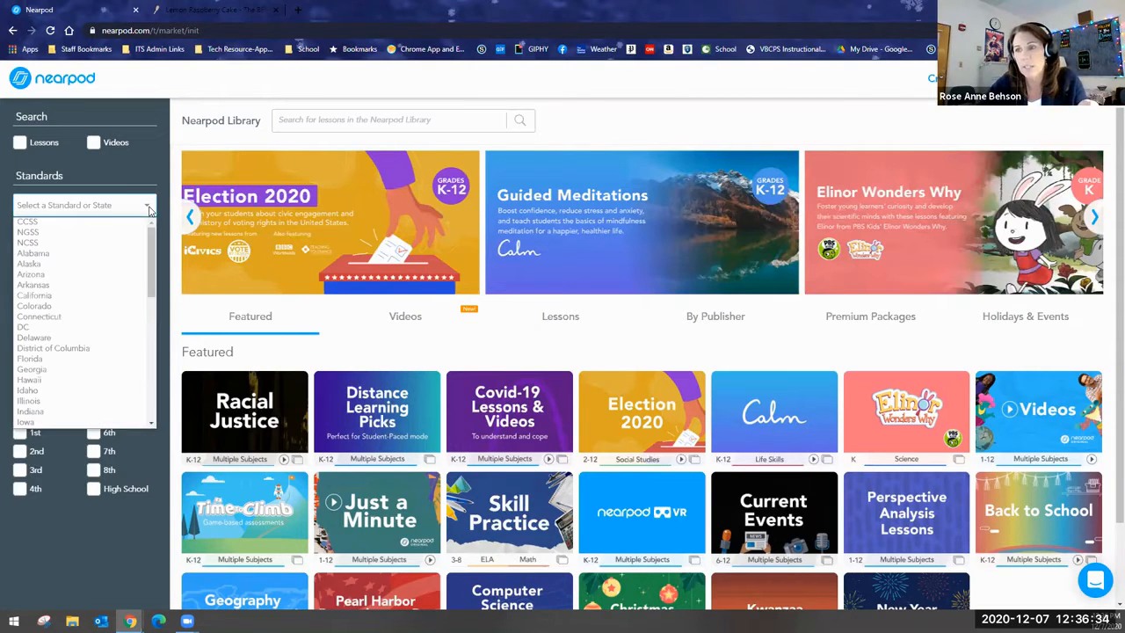
{"action": "left_click", "coordinate": [31, 151]}
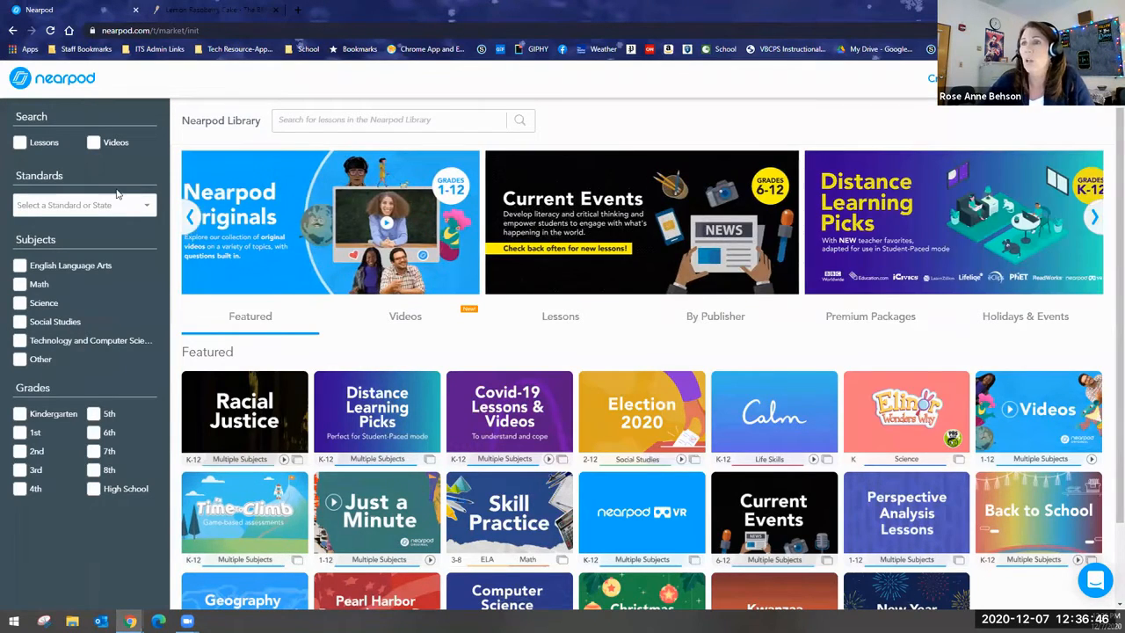
{"action": "left_click", "coordinate": [60, 82]}
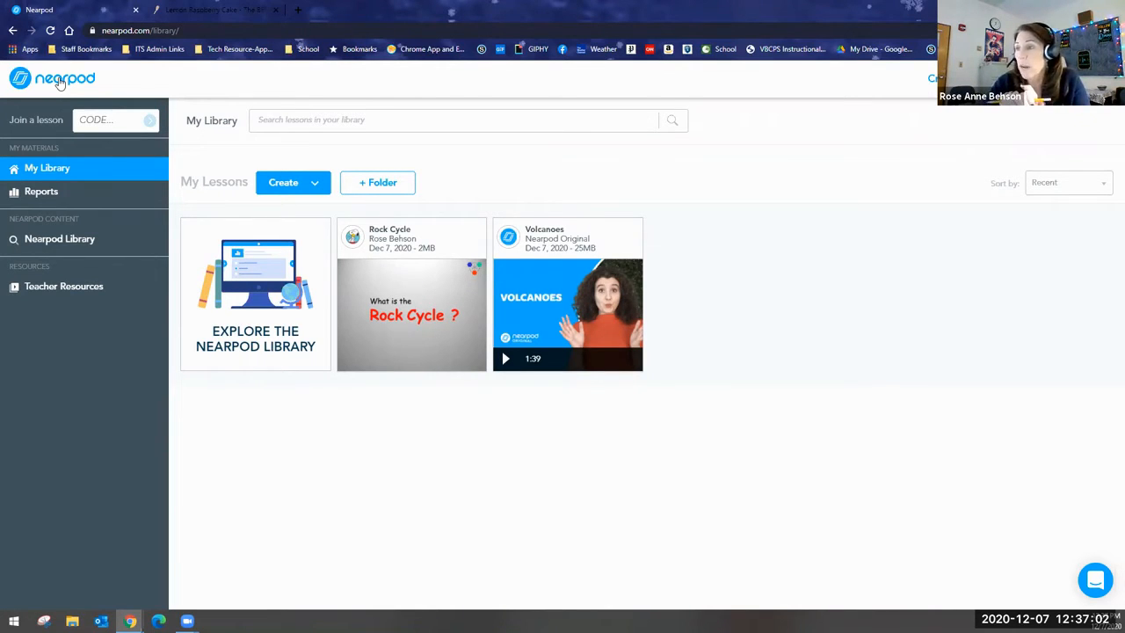
View the creation options, open a blank lesson to examine its file upload, and return to My Library.
{"action": "left_click", "coordinate": [309, 190]}
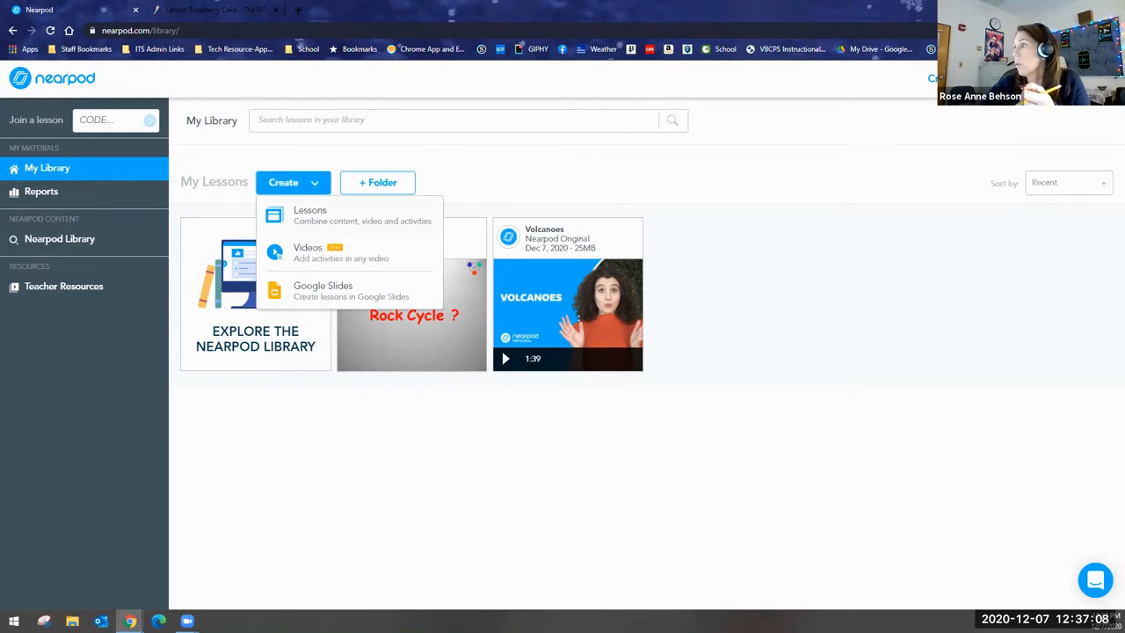
{"action": "left_click", "coordinate": [956, 79]}
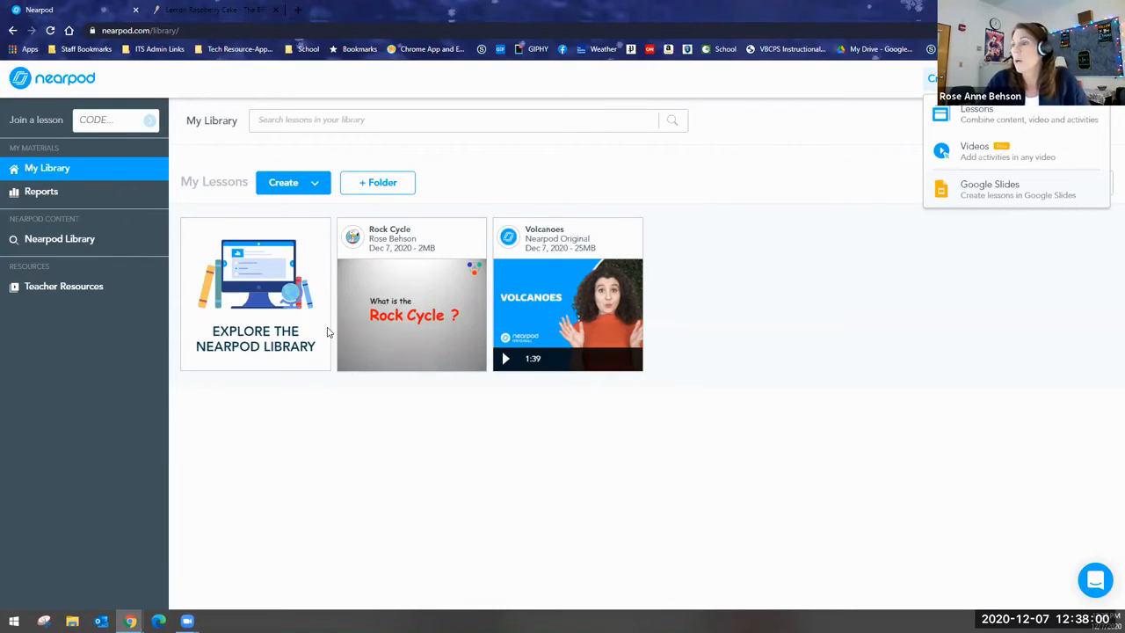
{"action": "left_click", "coordinate": [281, 192]}
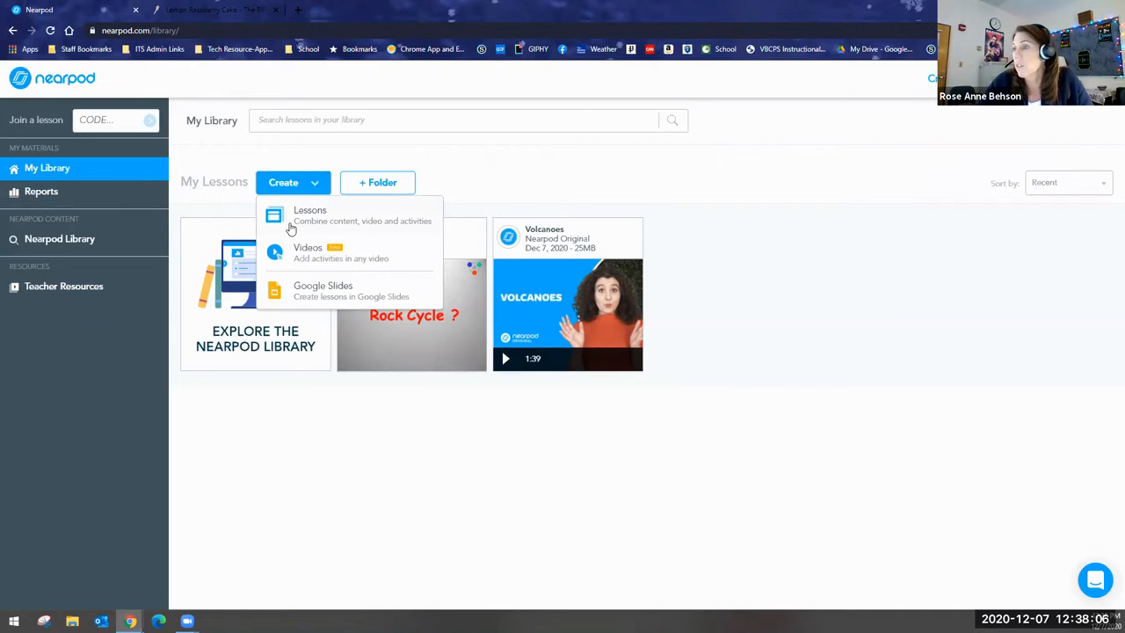
{"action": "left_click", "coordinate": [291, 228]}
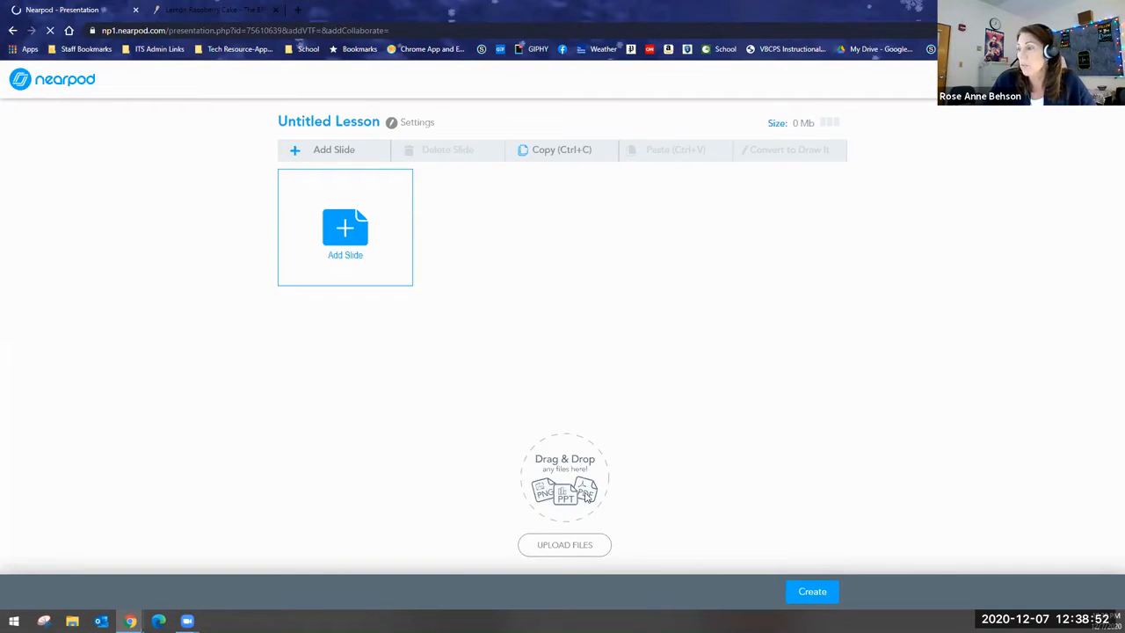
{"action": "left_click", "coordinate": [551, 546]}
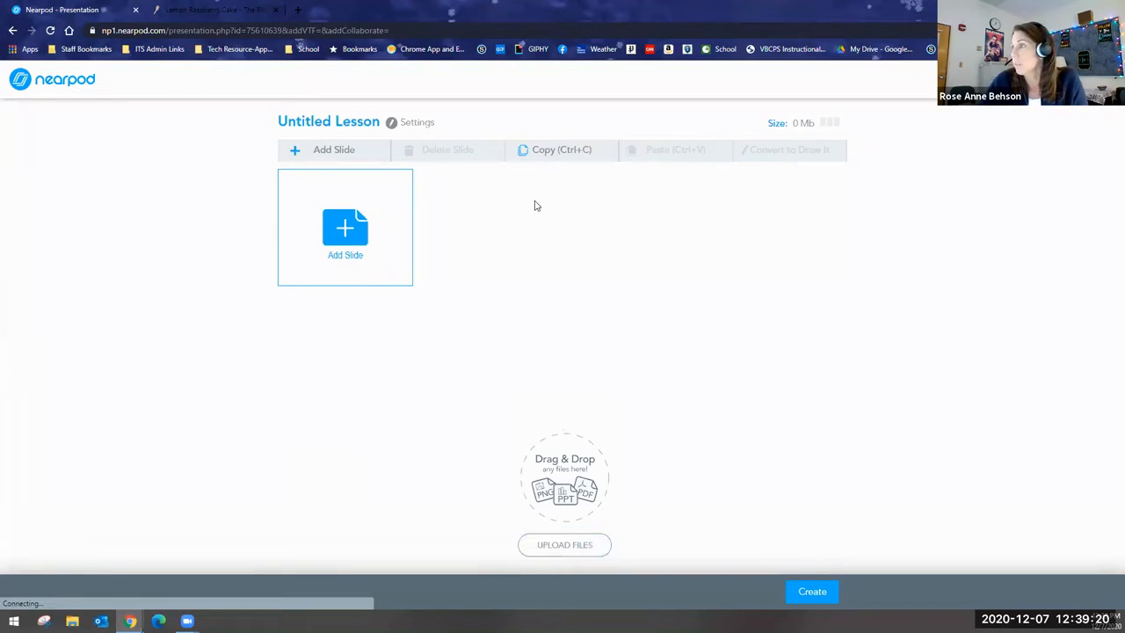
{"action": "left_click", "coordinate": [56, 87]}
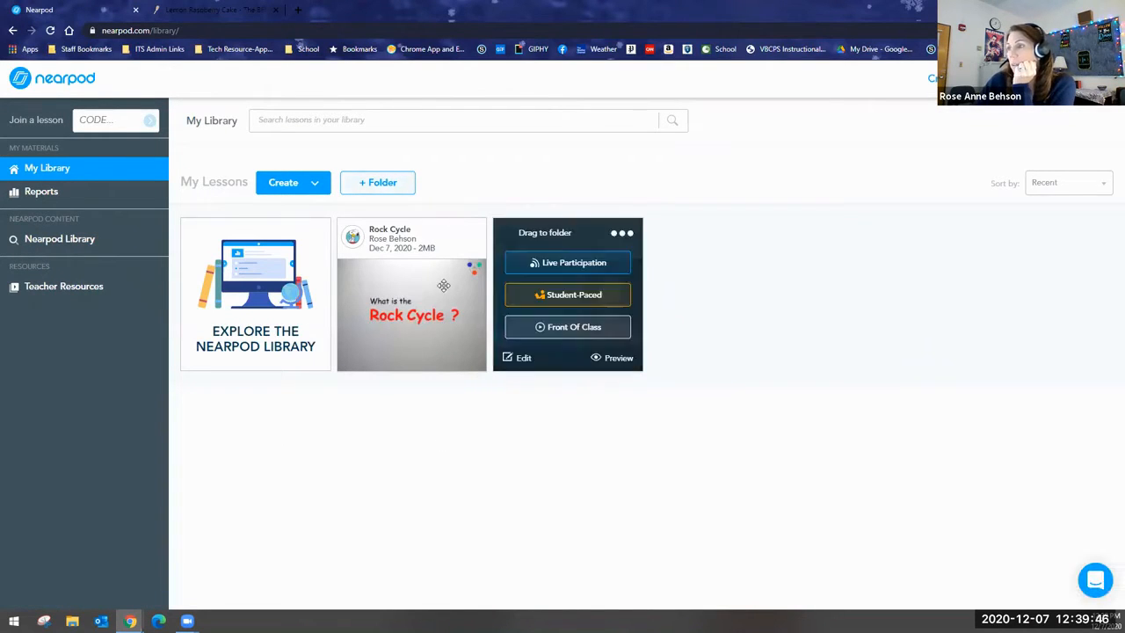
Open the Rock Cycle lesson for editing, accepting the loss of its active code.
{"action": "mouse_move", "coordinate": [389, 370]}
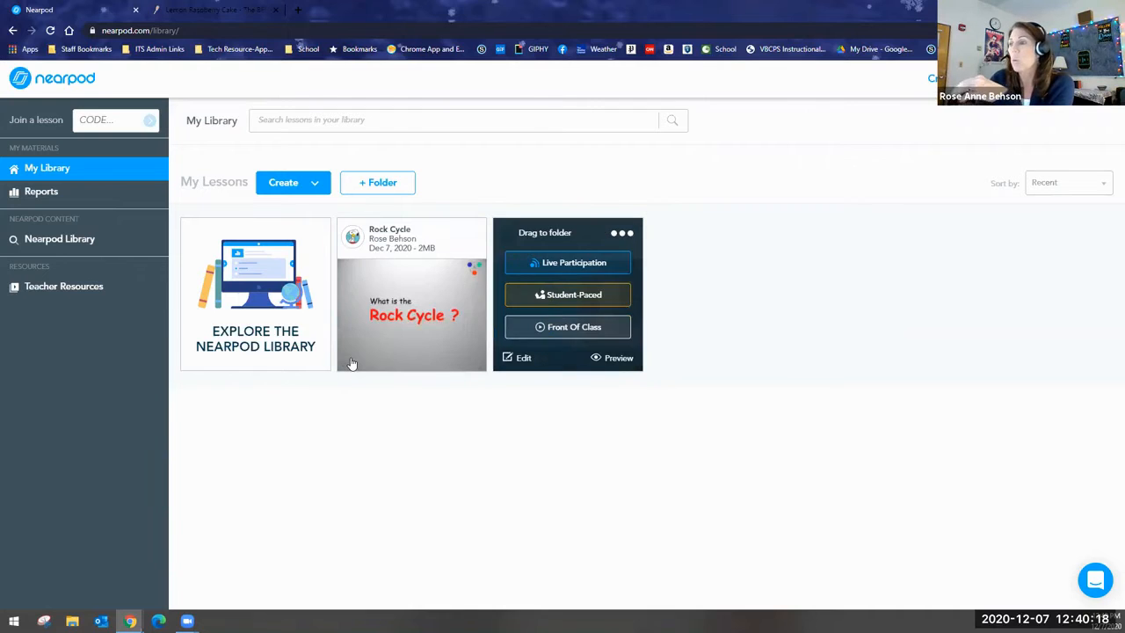
{"action": "left_click", "coordinate": [350, 357]}
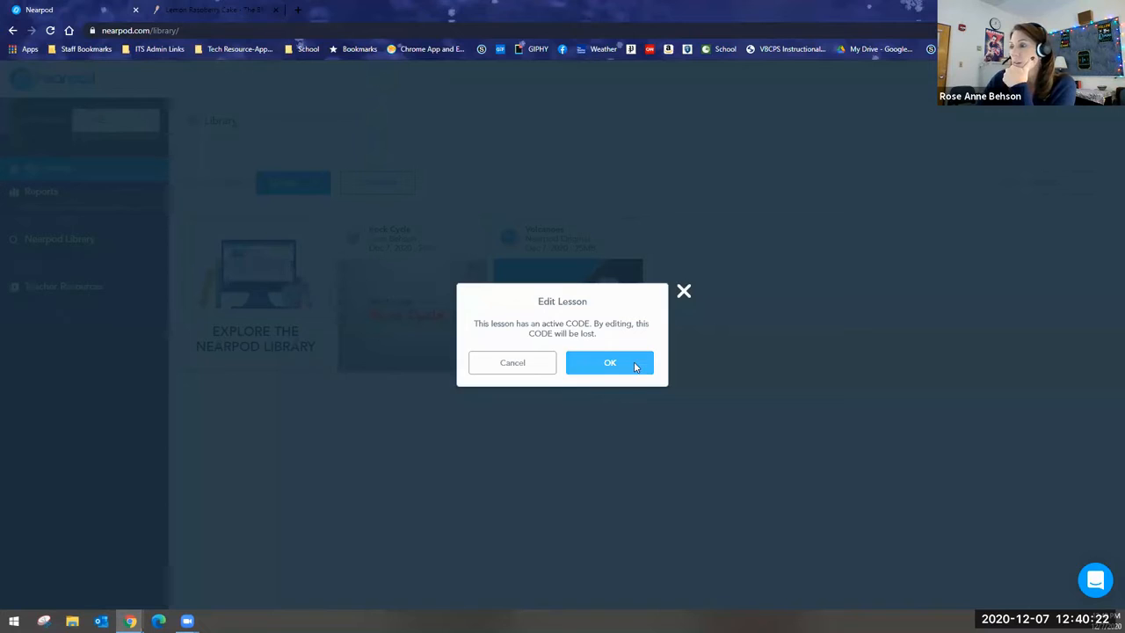
{"action": "left_click", "coordinate": [634, 364]}
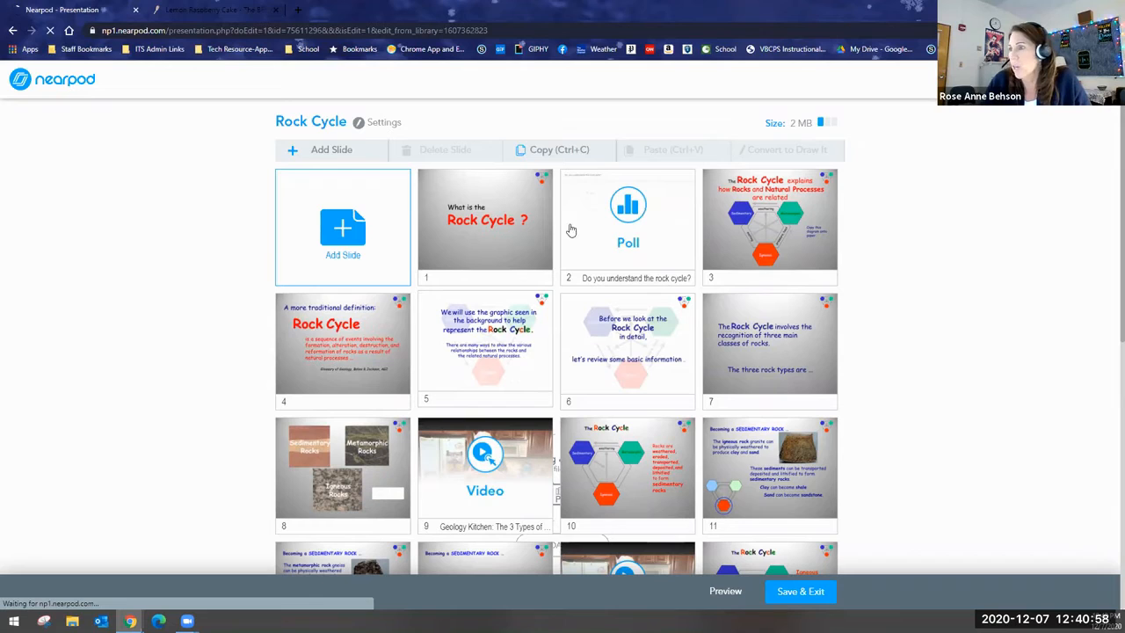
Move the fifth slide of the Rock Cycle lesson to position 2 and put it back at position 5.
{"action": "left_click_drag", "start_coordinate": [607, 237], "coordinate": [606, 237]}
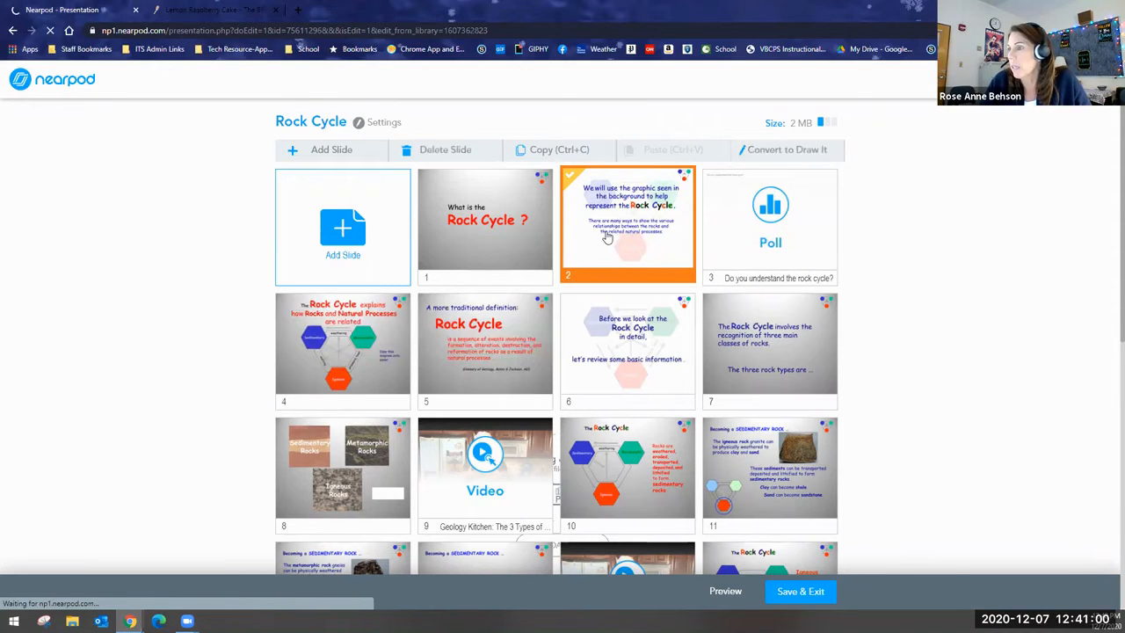
{"action": "left_click_drag", "start_coordinate": [484, 345], "coordinate": [447, 361]}
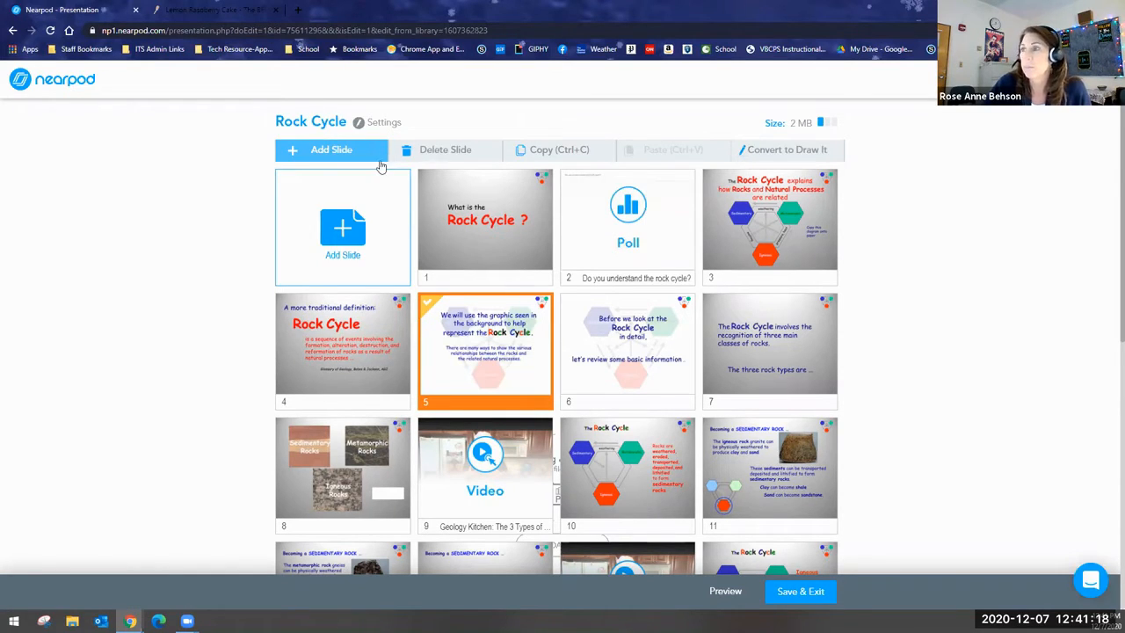
Examine the content and activity types available for a new slide, and close the selection without adding one.
{"action": "left_click", "coordinate": [320, 151]}
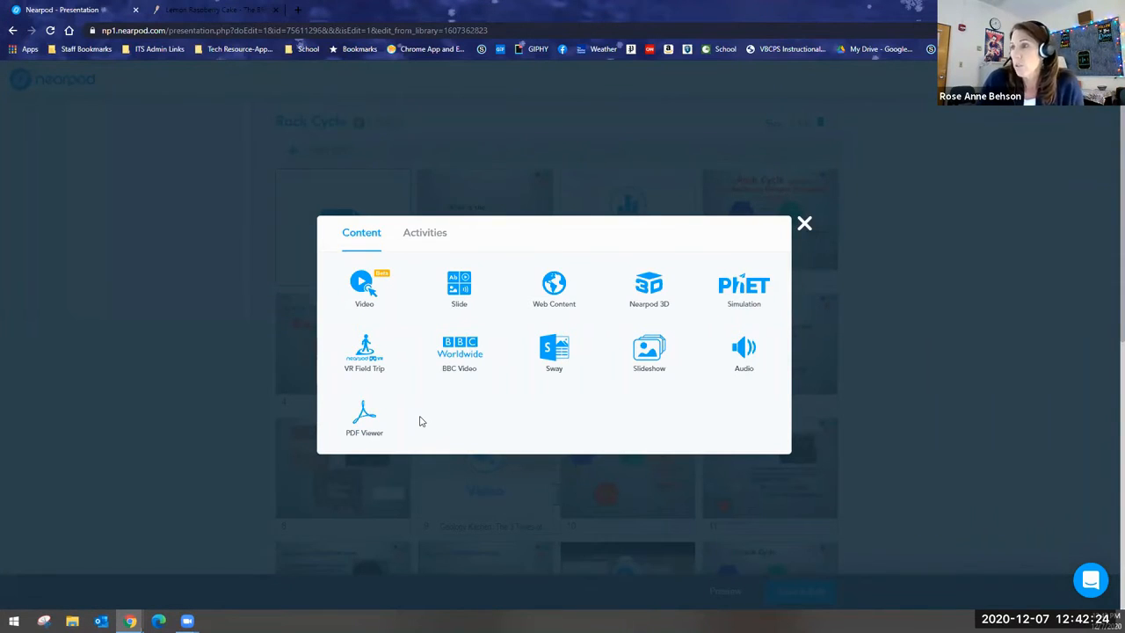
{"action": "left_click", "coordinate": [411, 234]}
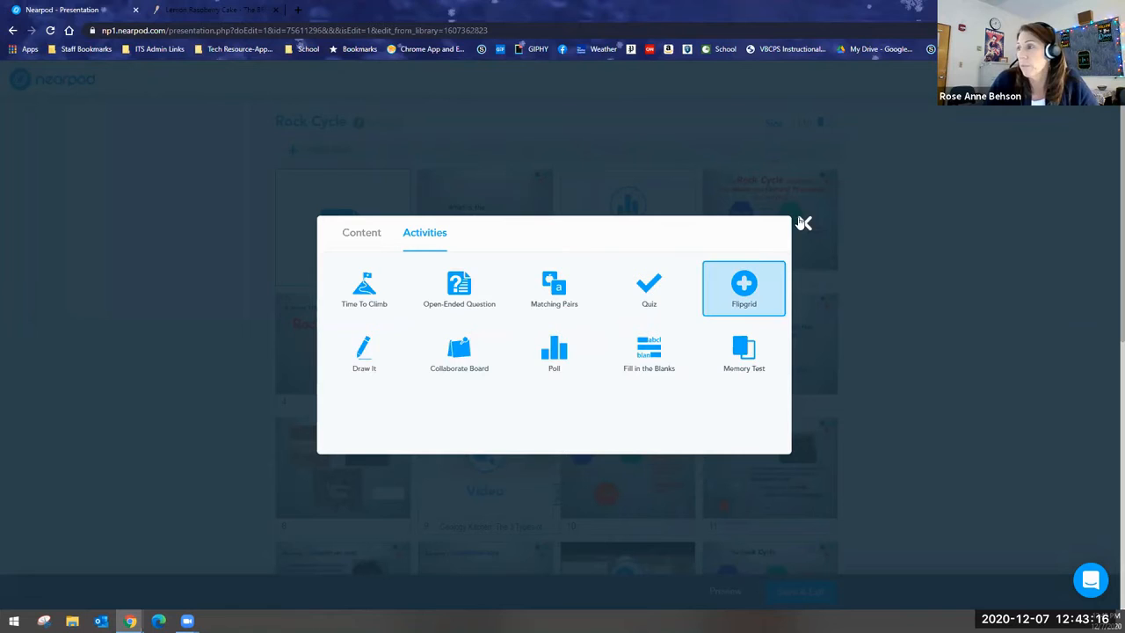
{"action": "left_click", "coordinate": [803, 223]}
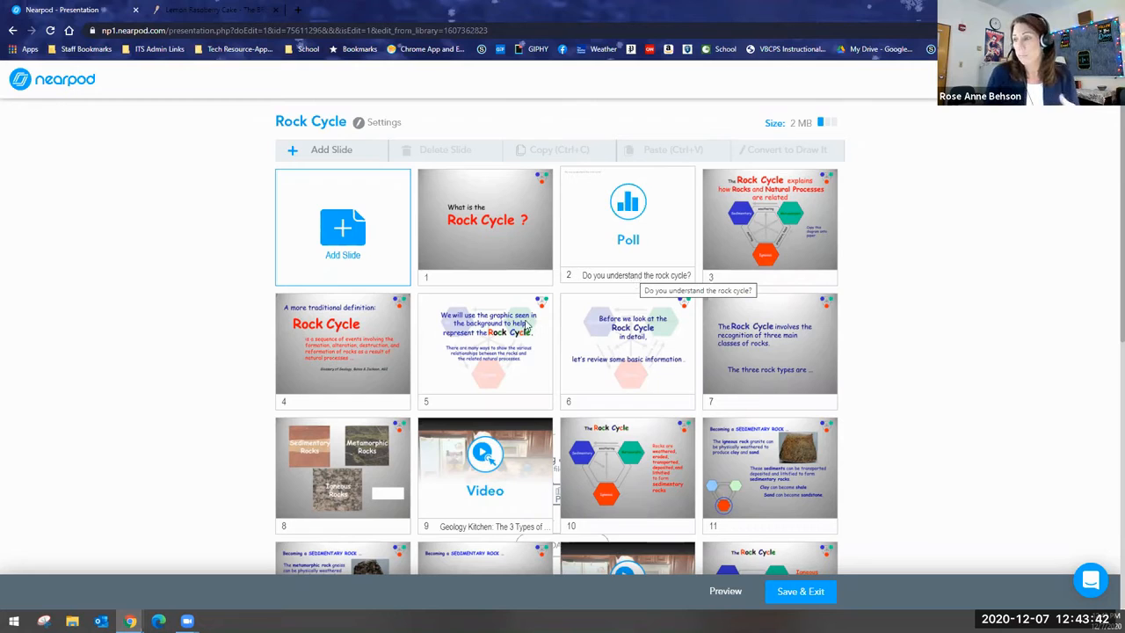
Start adding a video slide to the Rock Cycle lesson, with YouTube as the video source.
{"action": "left_click", "coordinate": [330, 231]}
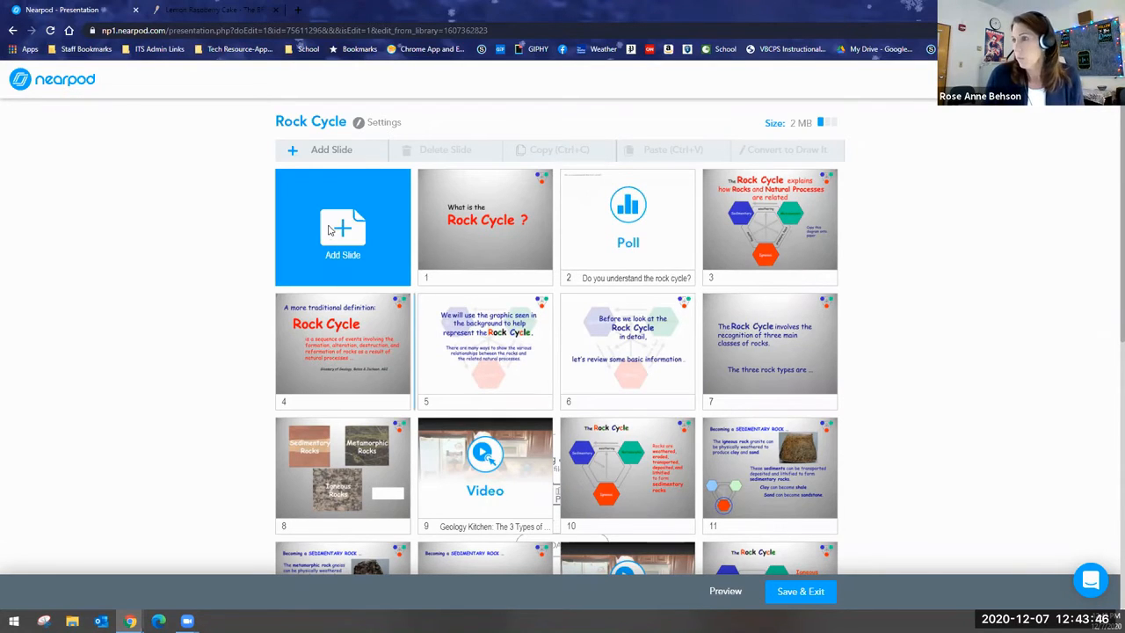
{"action": "left_click", "coordinate": [358, 260]}
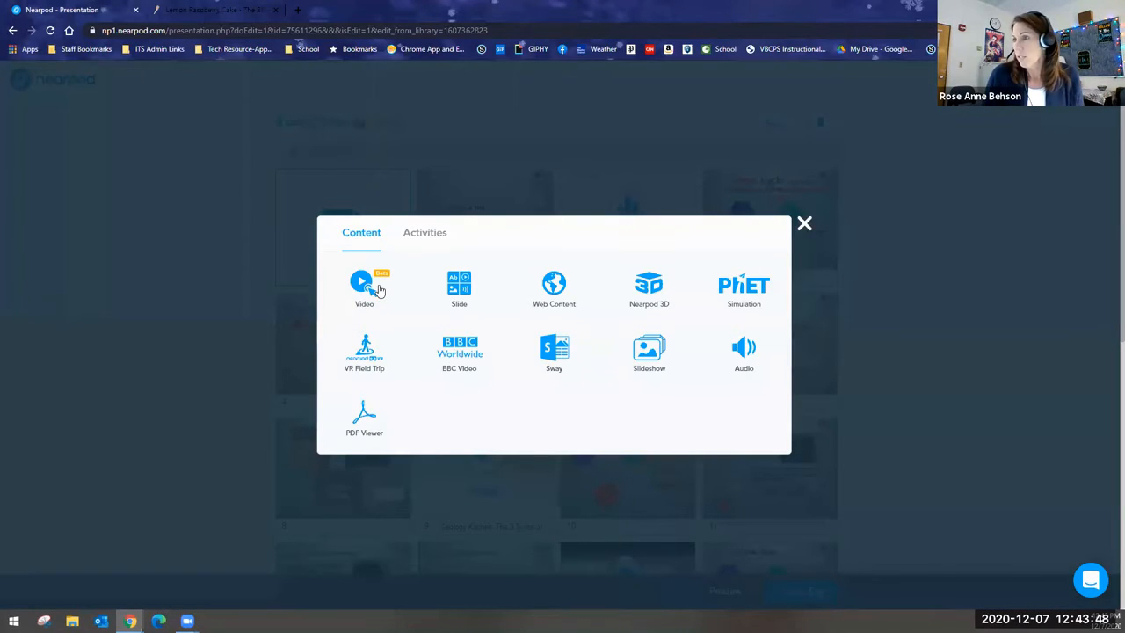
{"action": "left_click", "coordinate": [378, 290]}
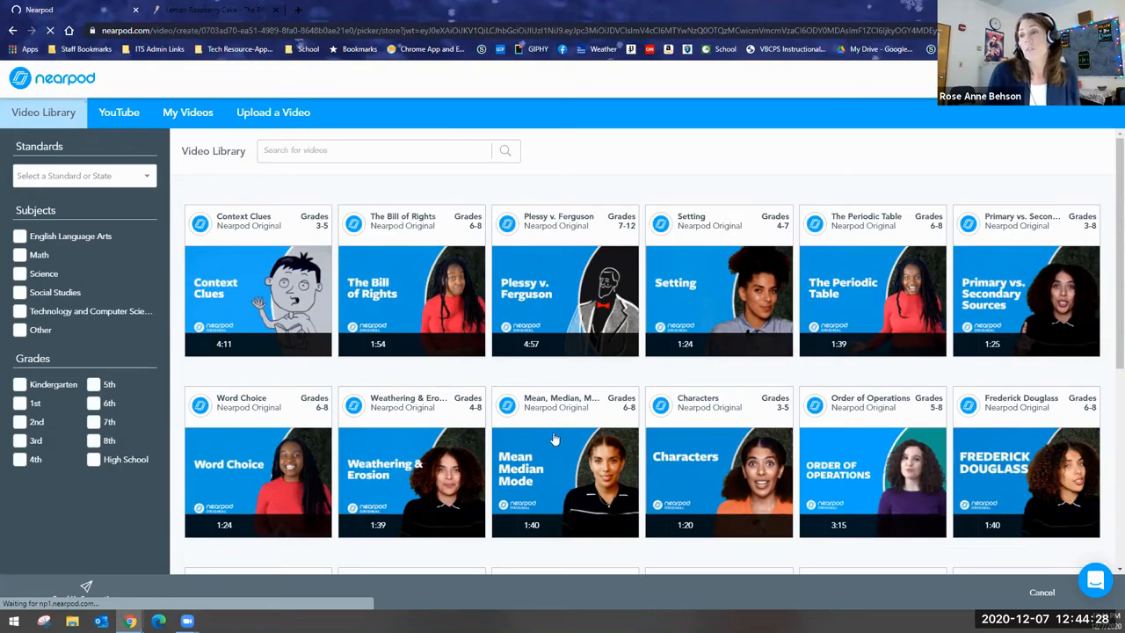
{"action": "left_click", "coordinate": [113, 114]}
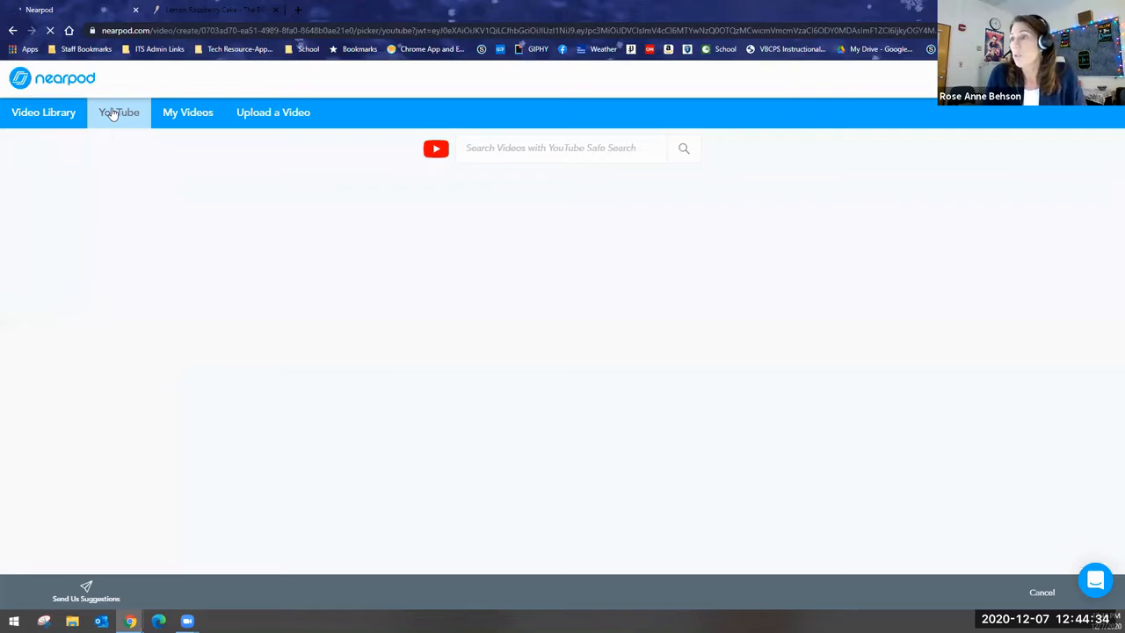
Search YouTube for "geology kitchen" and save "Geology Kitchen #3 - Clastic Sedimentary Rocks" as the slide's video.
{"action": "left_click", "coordinate": [481, 148]}
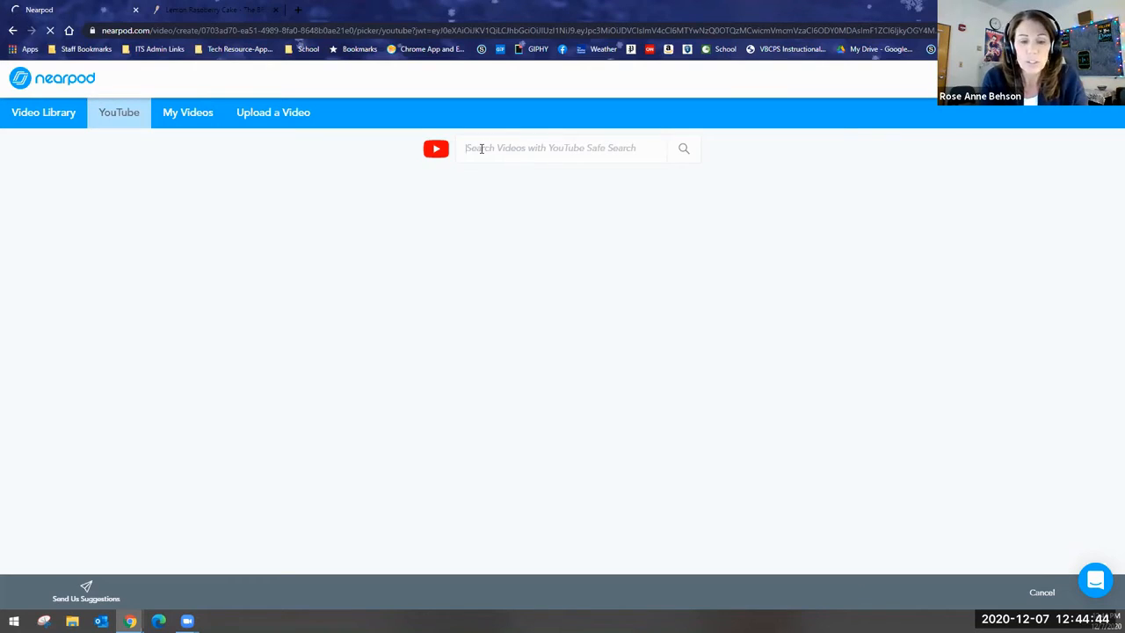
{"action": "type", "text": "geology"}
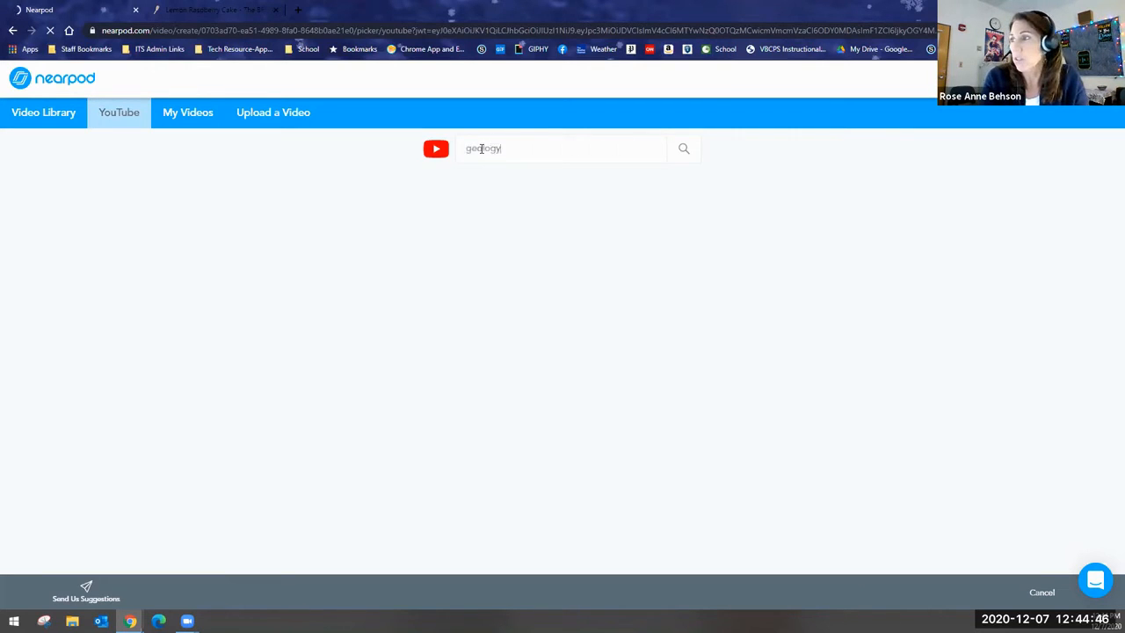
{"action": "type", "text": " kit"}
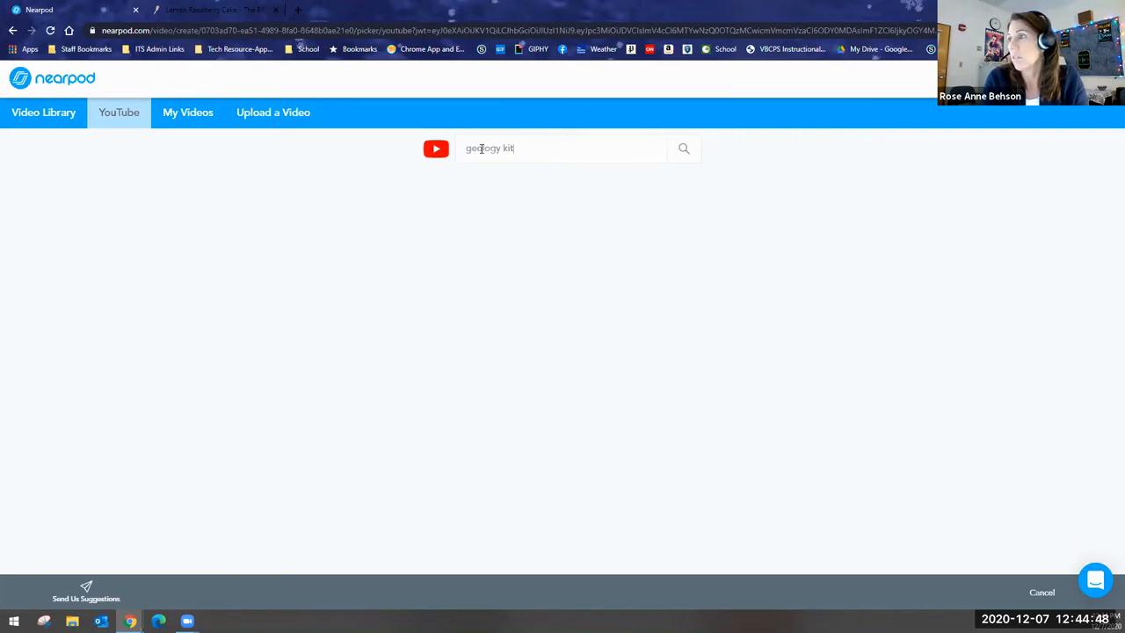
{"action": "type", "text": "chen"}
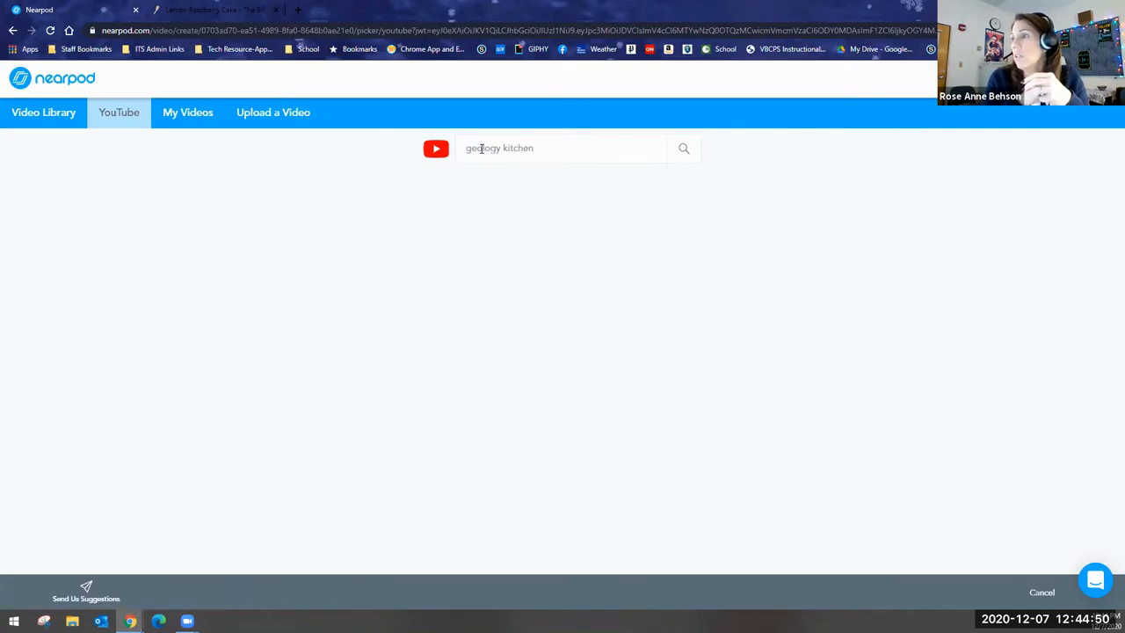
{"action": "key", "text": "Return"}
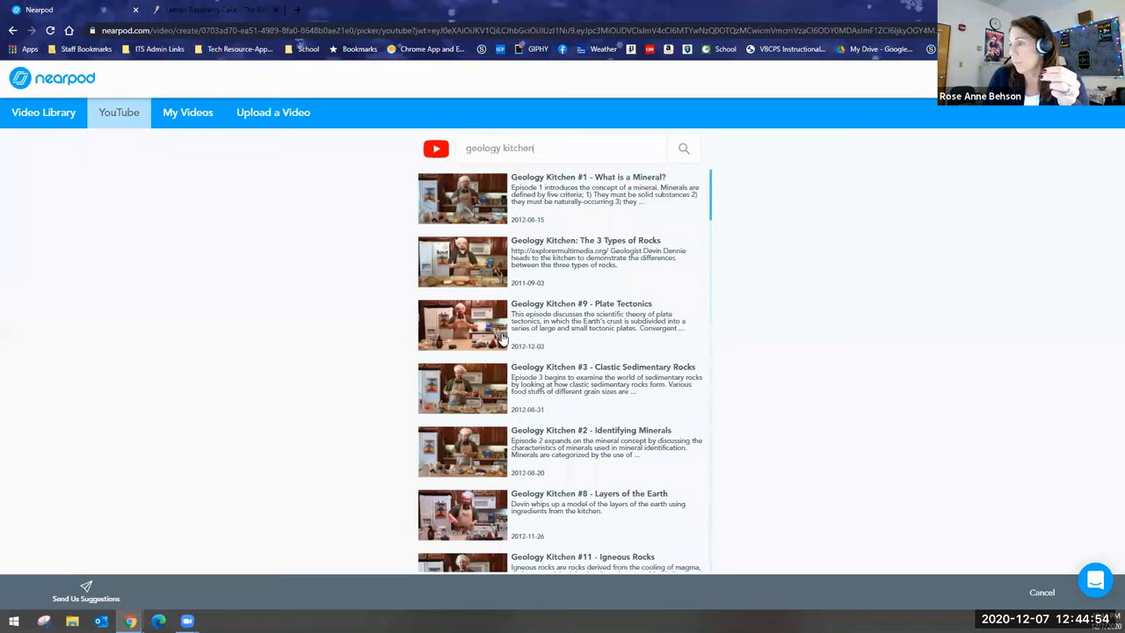
{"action": "left_click", "coordinate": [514, 387]}
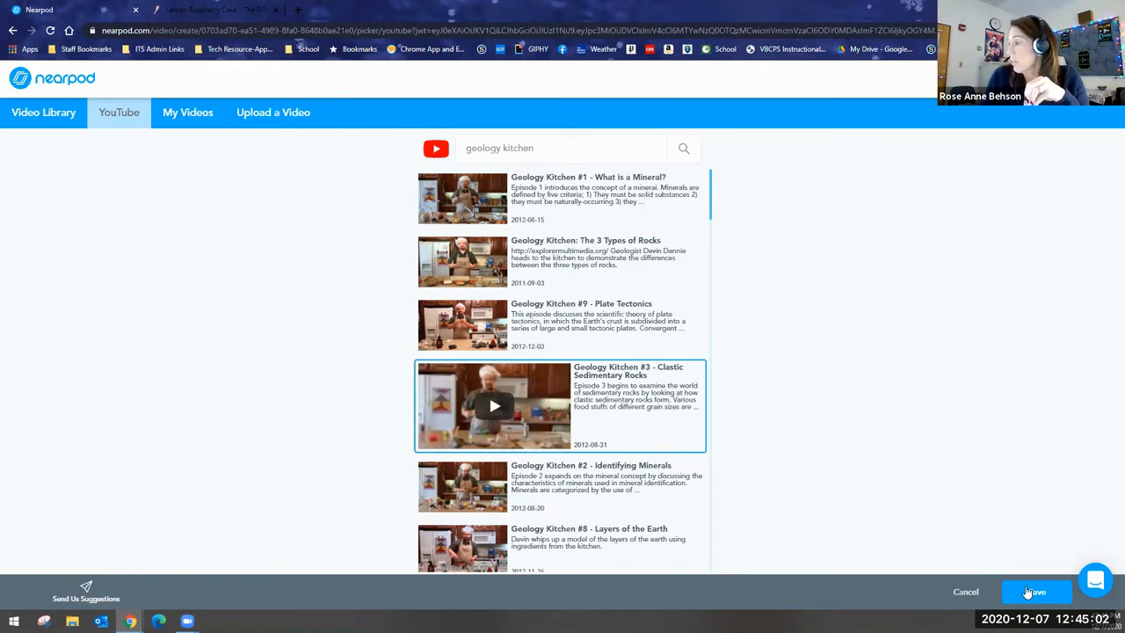
{"action": "left_click", "coordinate": [1035, 592]}
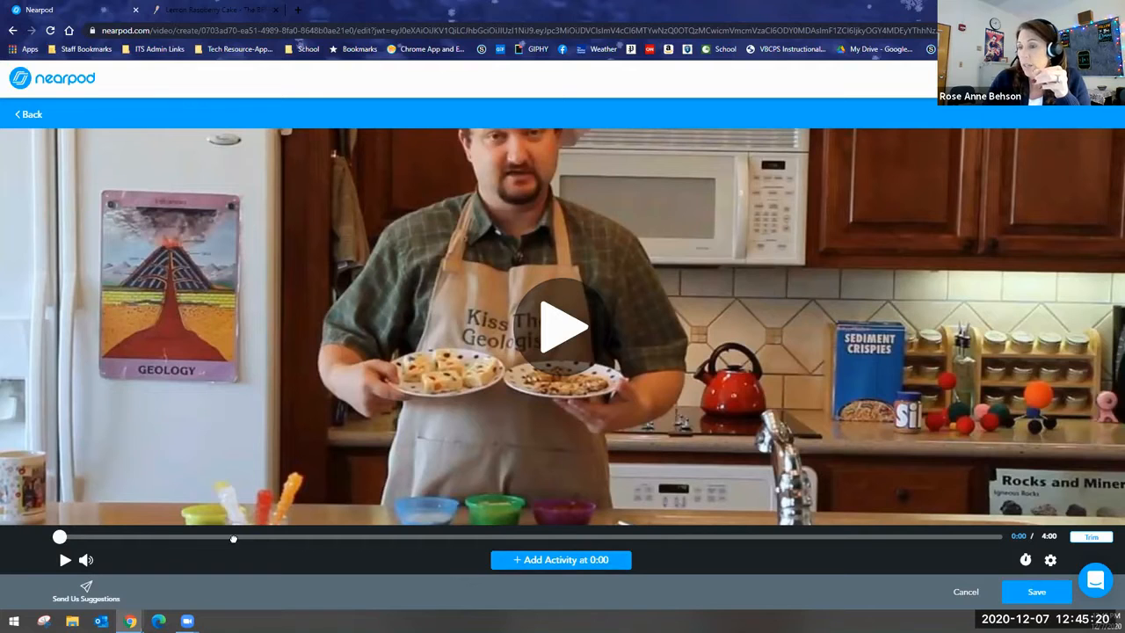
Add a multiple choice question activity at 1:04 in the Geology Kitchen #3 video.
{"action": "left_click", "coordinate": [309, 538]}
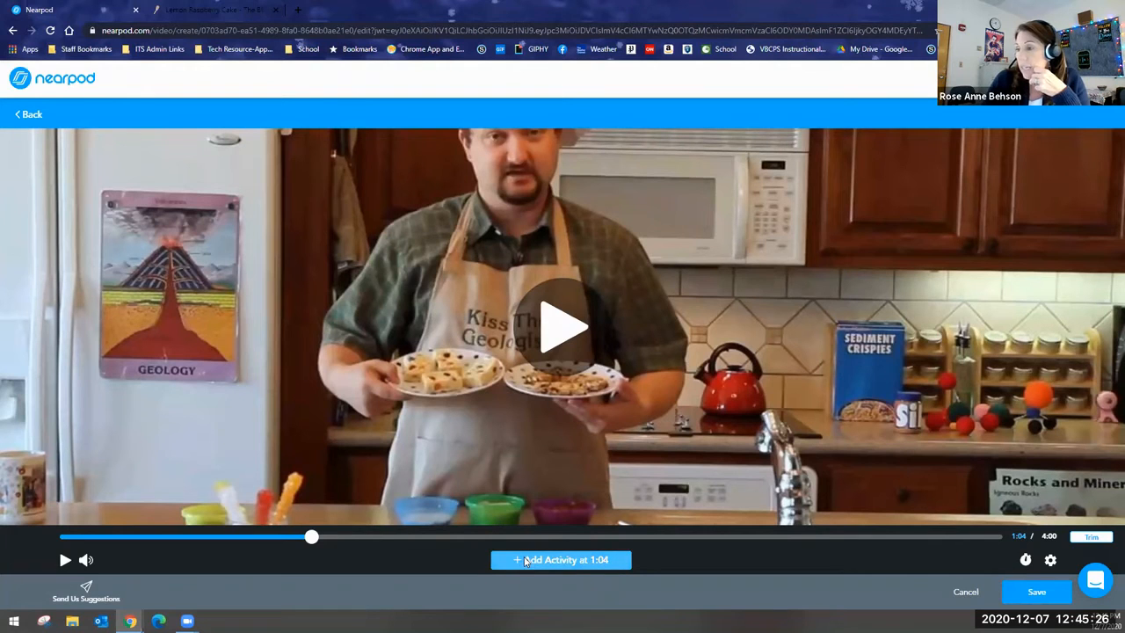
{"action": "left_click", "coordinate": [525, 561]}
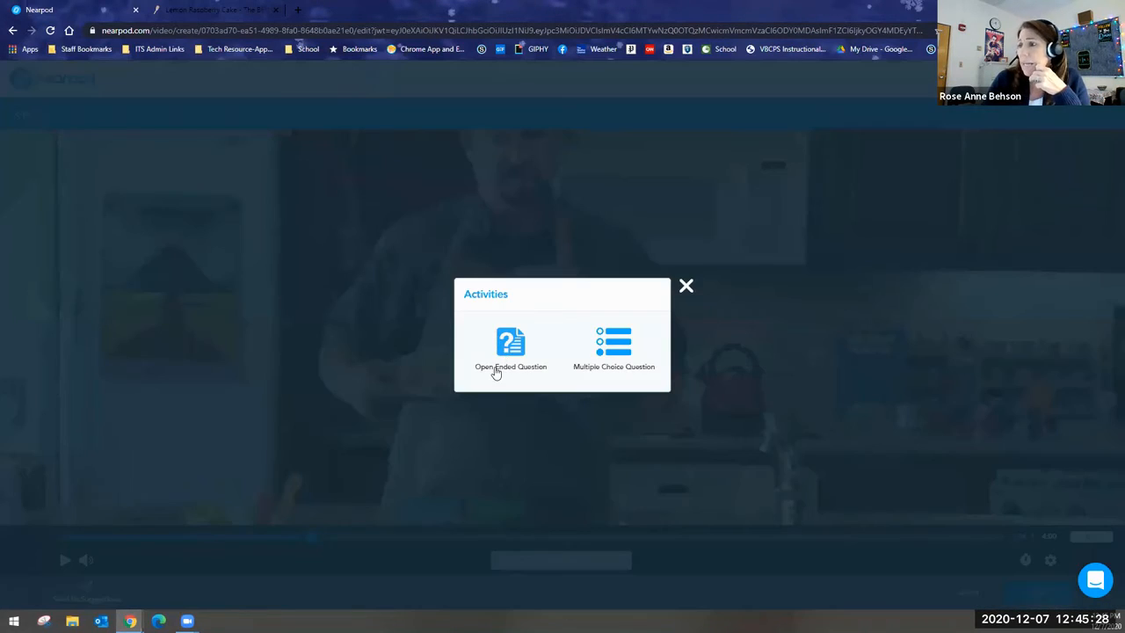
{"action": "left_click", "coordinate": [509, 343]}
{"action": "left_click", "coordinate": [601, 349]}
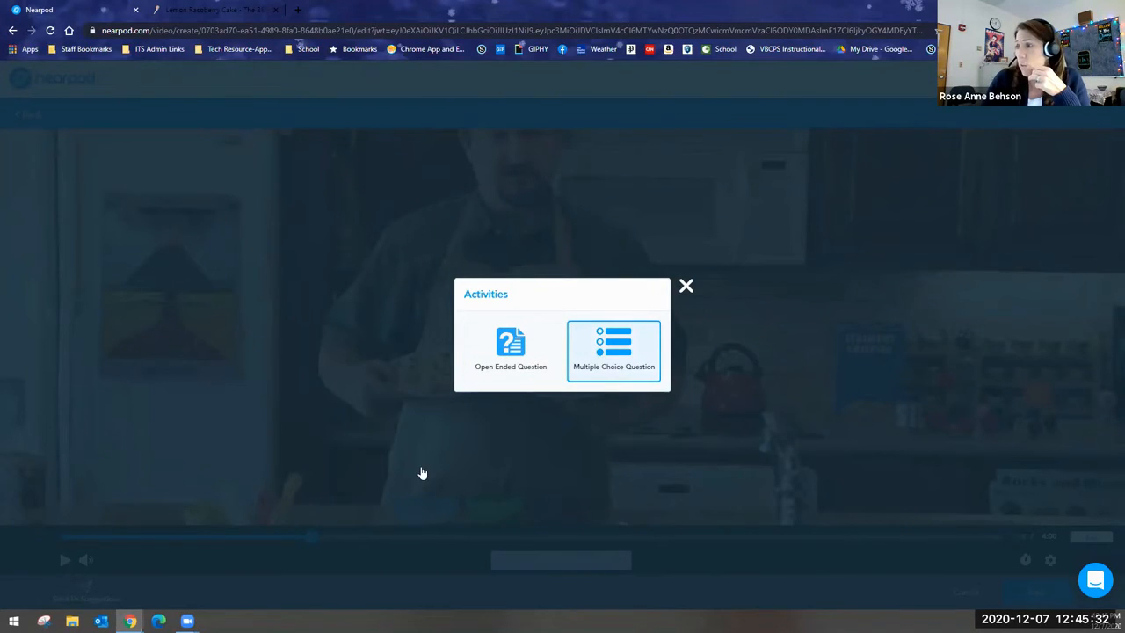
{"action": "left_click", "coordinate": [455, 518]}
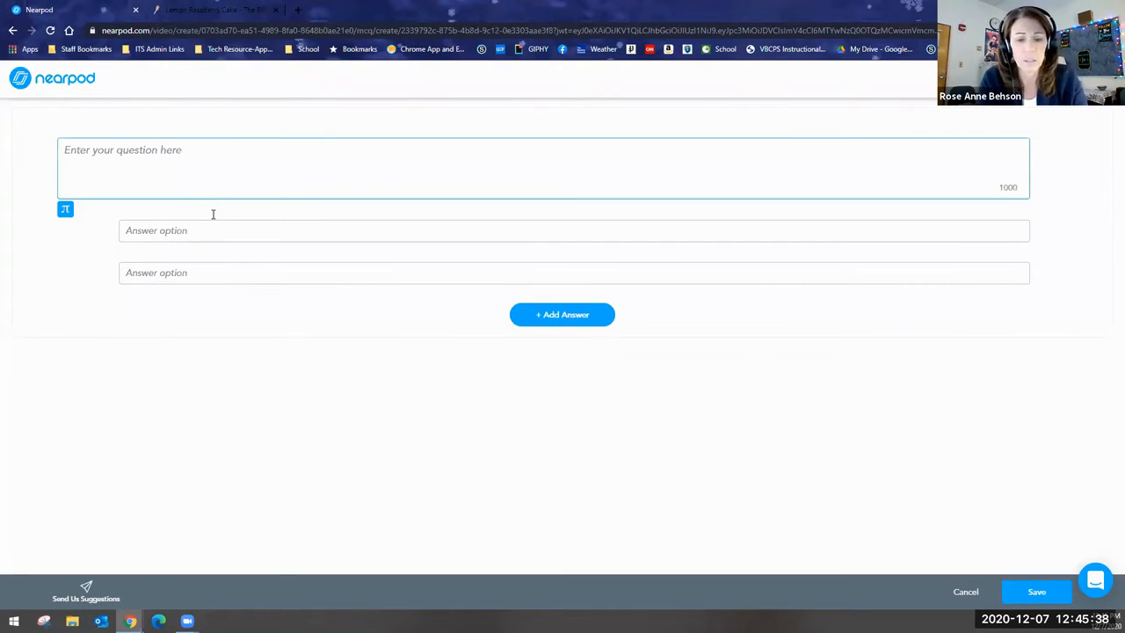
Enter "What types of sedimentary rocks?" as the question text.
{"action": "type", "text": "What "}
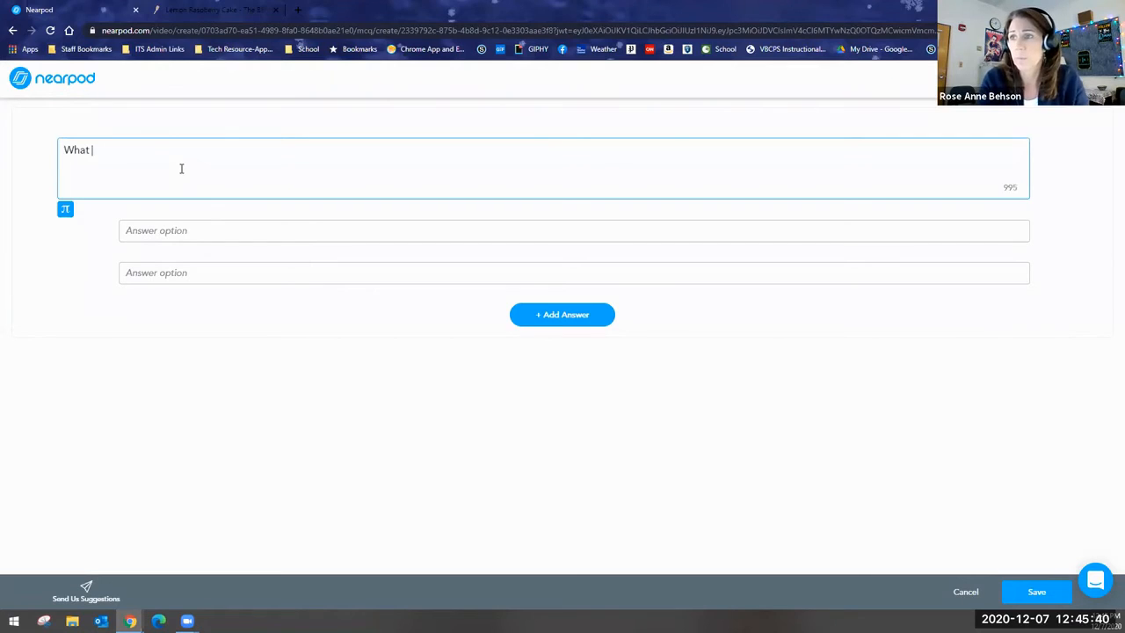
{"action": "type", "text": "types of"}
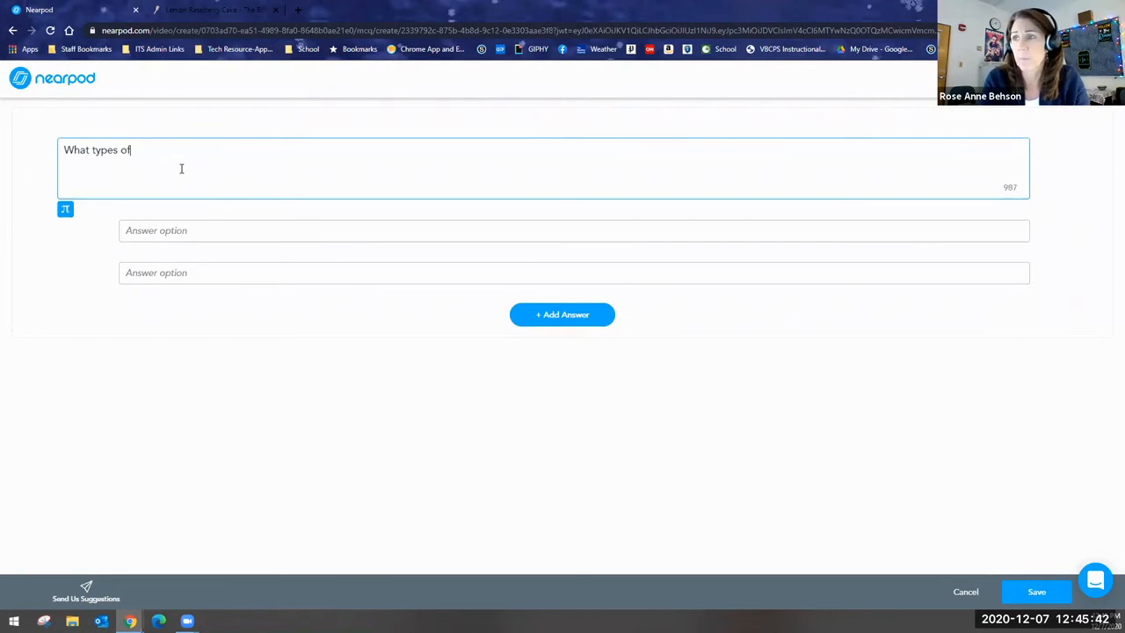
{"action": "type", "text": " sediment"}
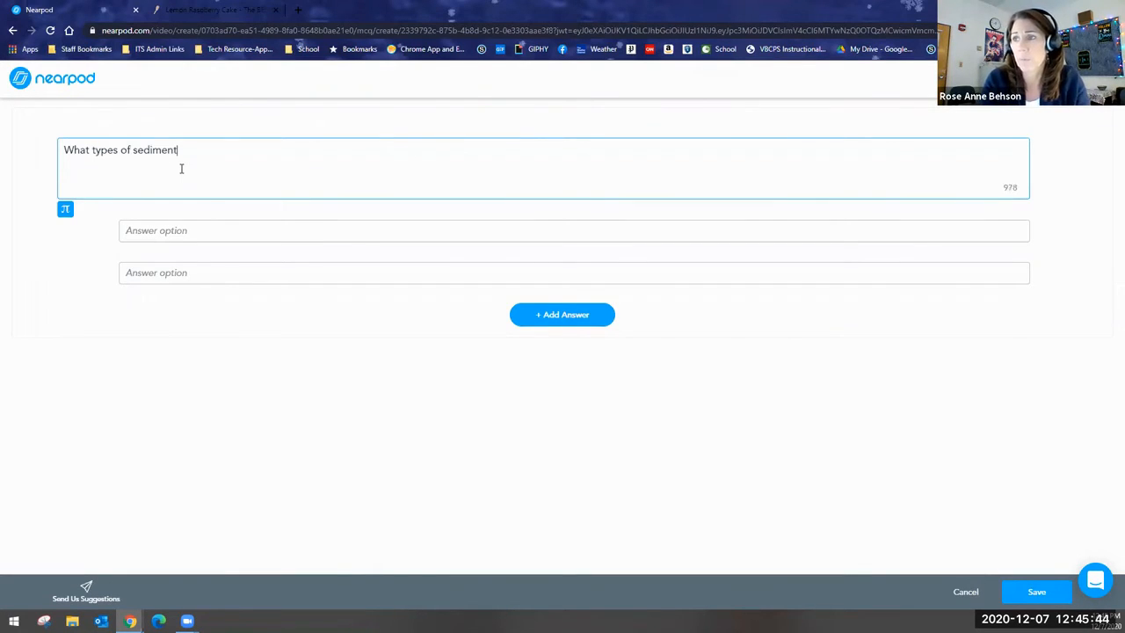
{"action": "type", "text": "ary rocks?"}
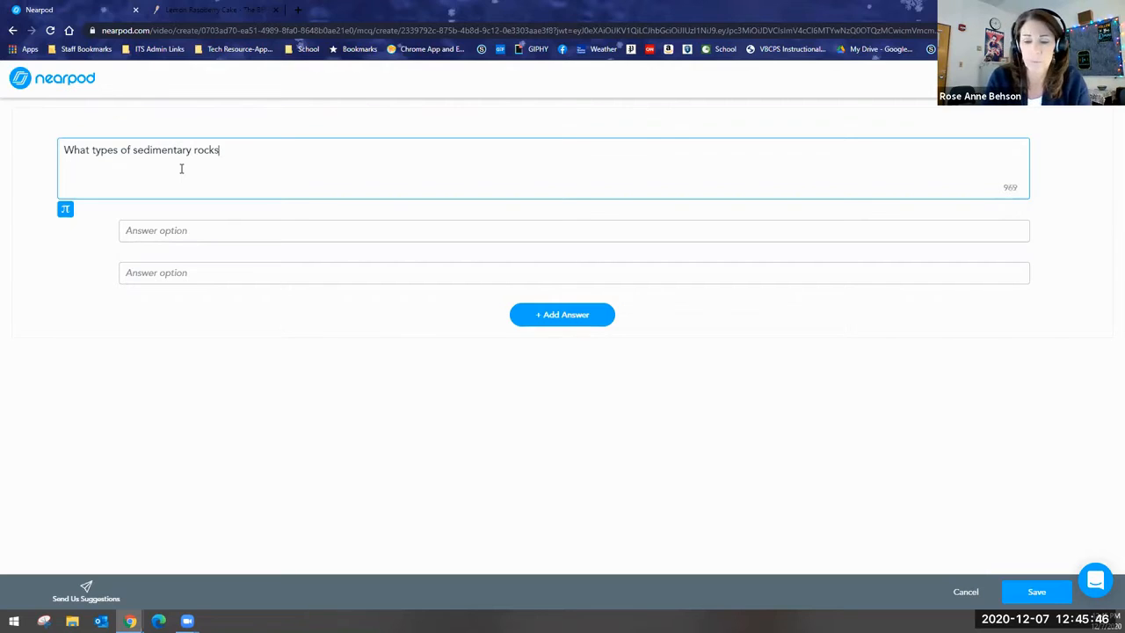
Enter "clastic" as the first answer option and "sample" as the second.
{"action": "left_click", "coordinate": [181, 235]}
{"action": "type", "text": "cl"}
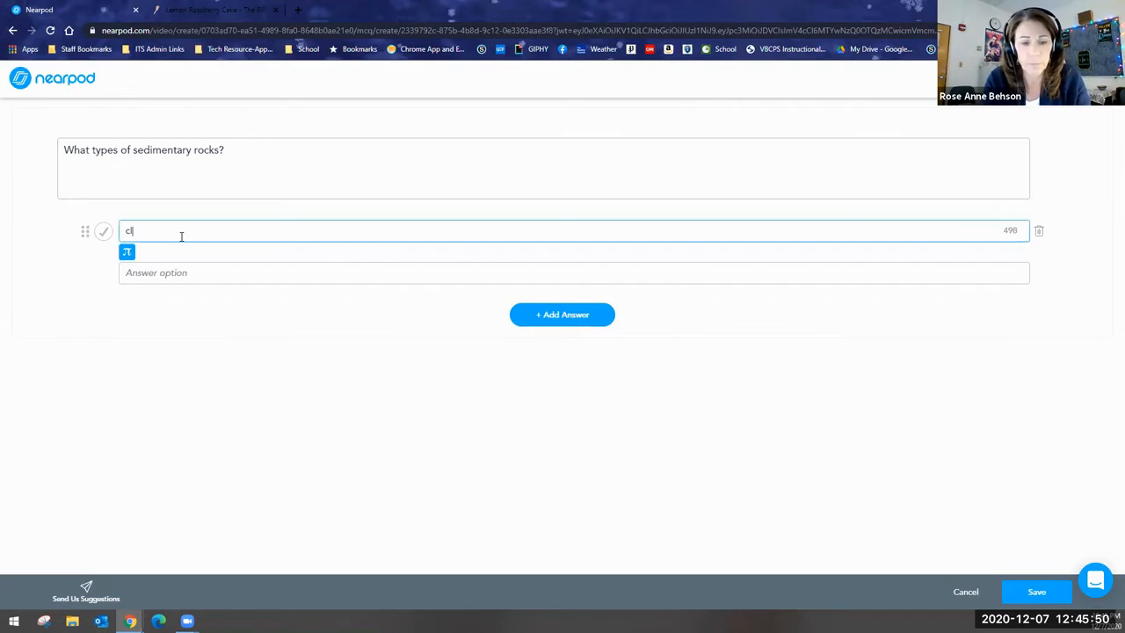
{"action": "type", "text": "astuic"}
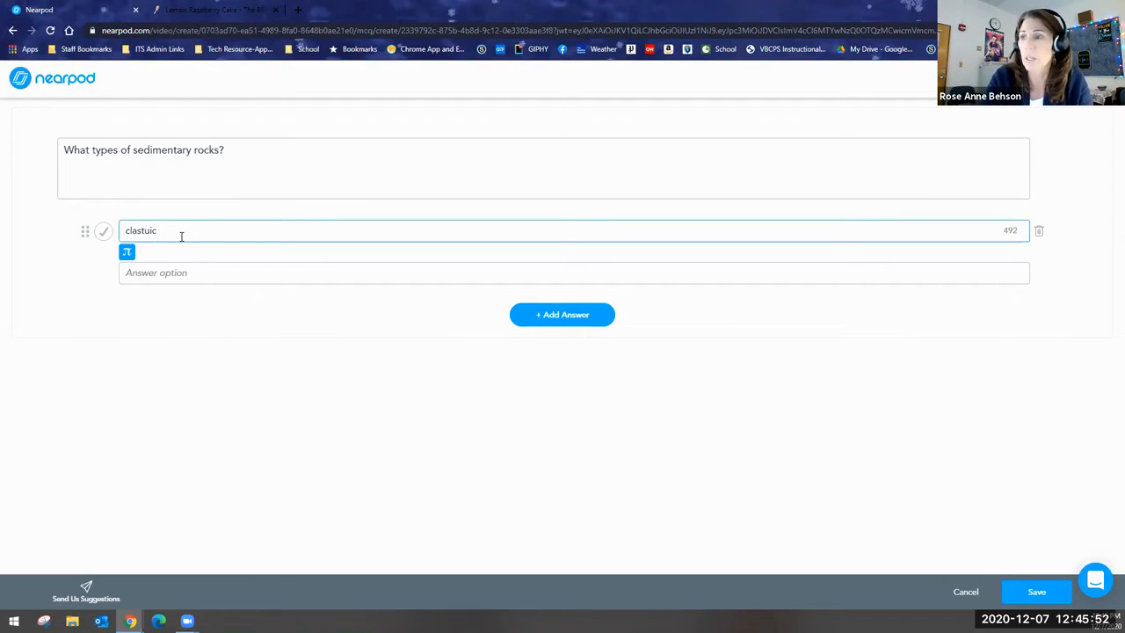
{"action": "key", "text": "BackSpace"}
{"action": "key", "text": "BackSpace"}
{"action": "key", "text": "BackSpace"}
{"action": "type", "text": "i"}
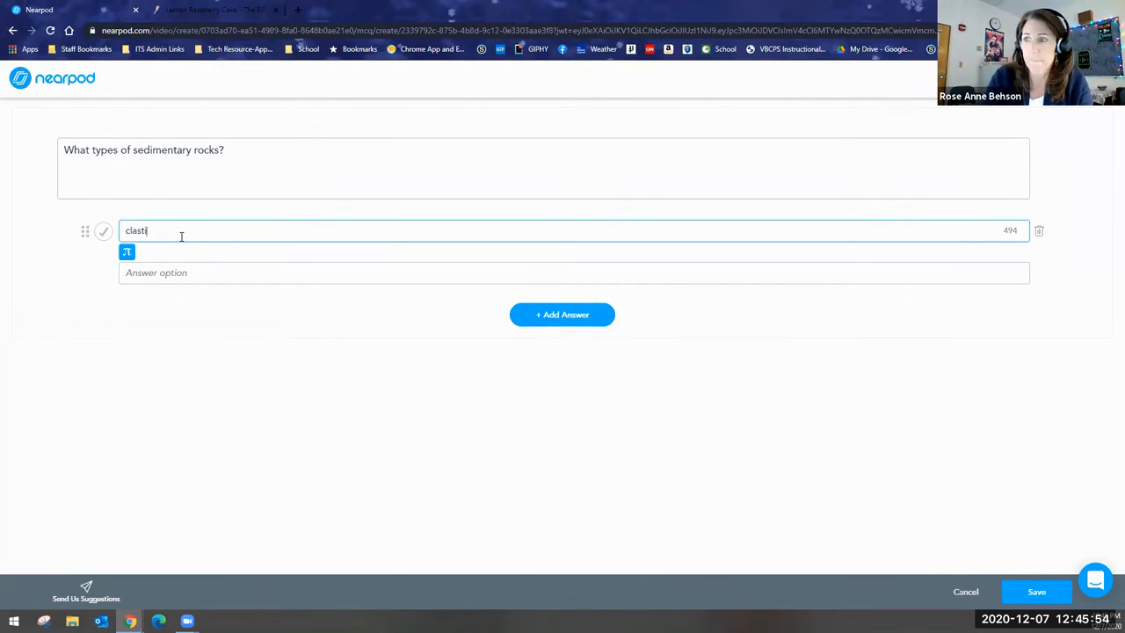
{"action": "type", "text": "c"}
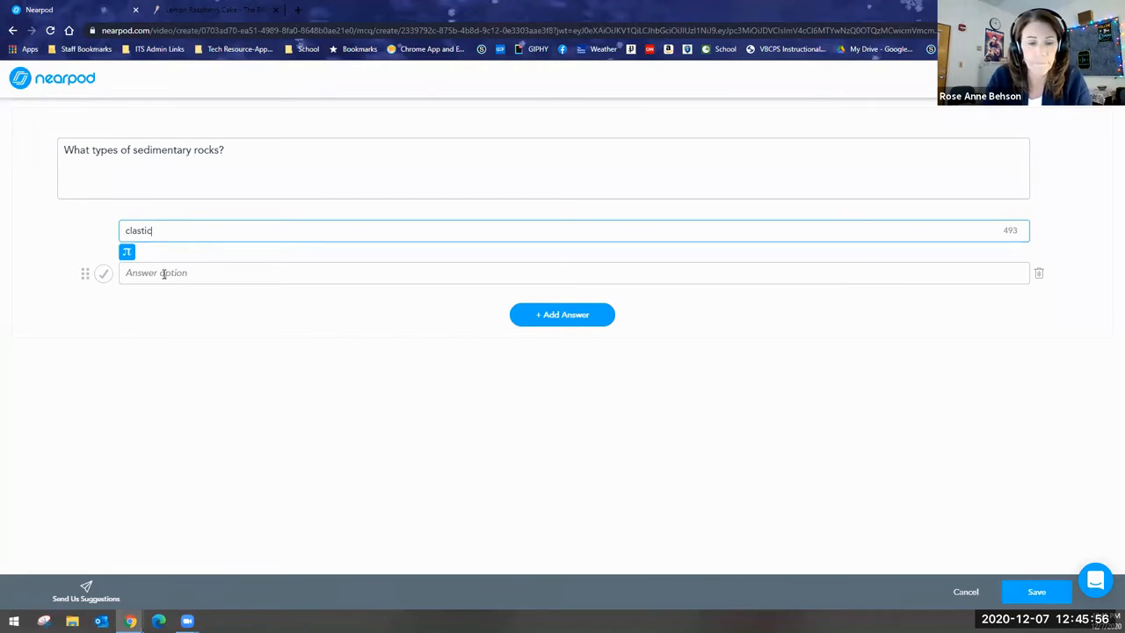
{"action": "left_click", "coordinate": [164, 273]}
{"action": "type", "text": "sample"}
Mark "clastic" as the correct answer, and save both the question and the video slide.
{"action": "left_click", "coordinate": [103, 233]}
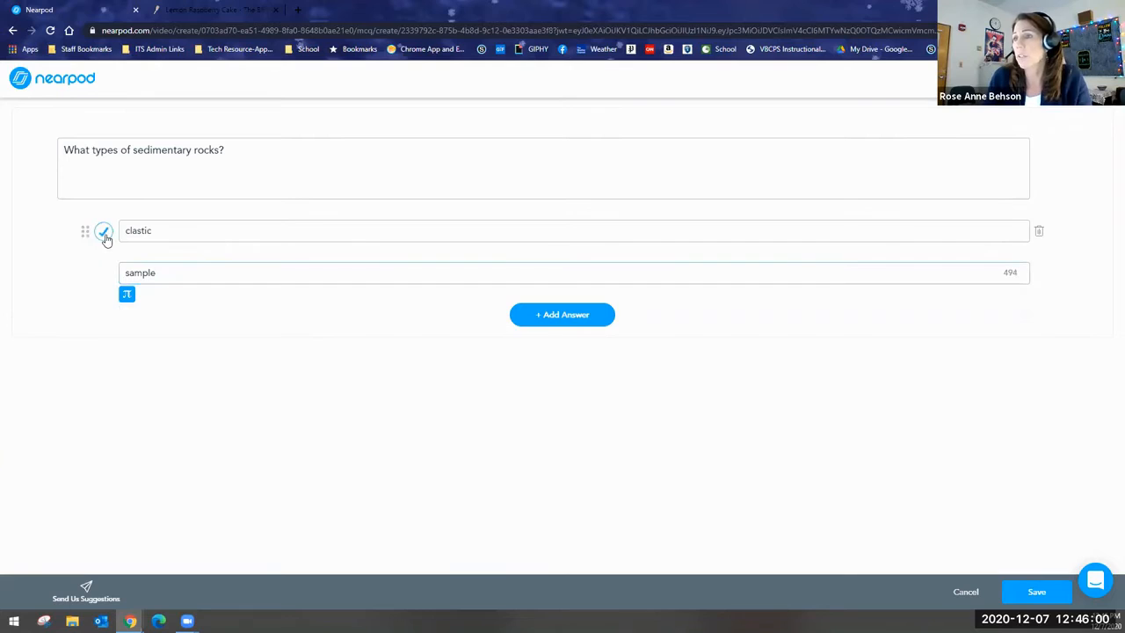
{"action": "left_click", "coordinate": [106, 236]}
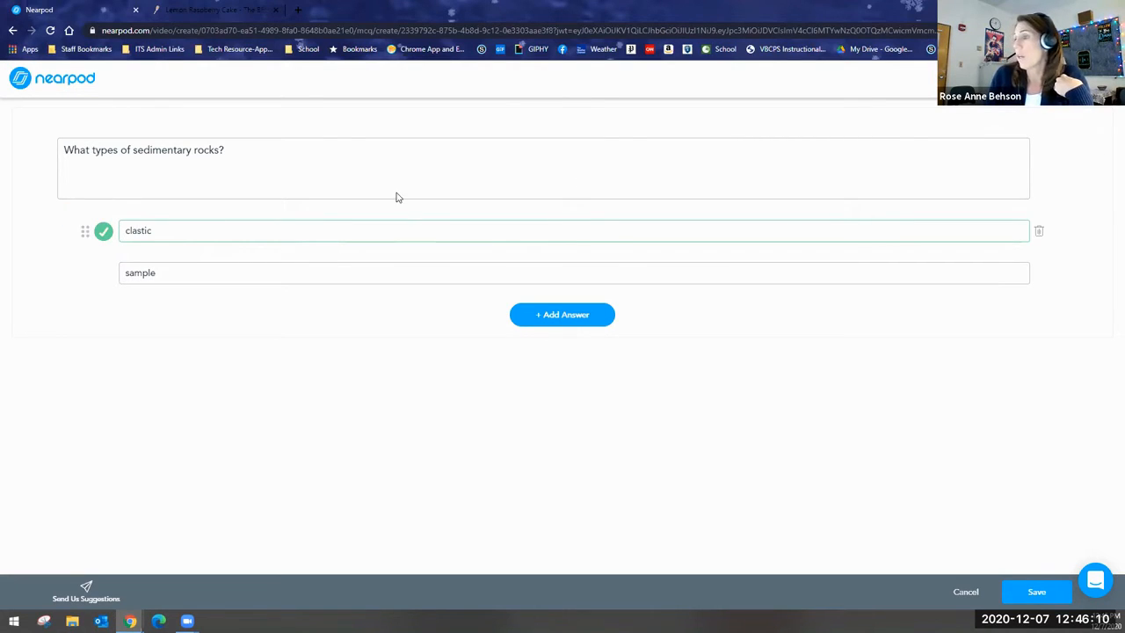
{"action": "left_click", "coordinate": [1021, 594]}
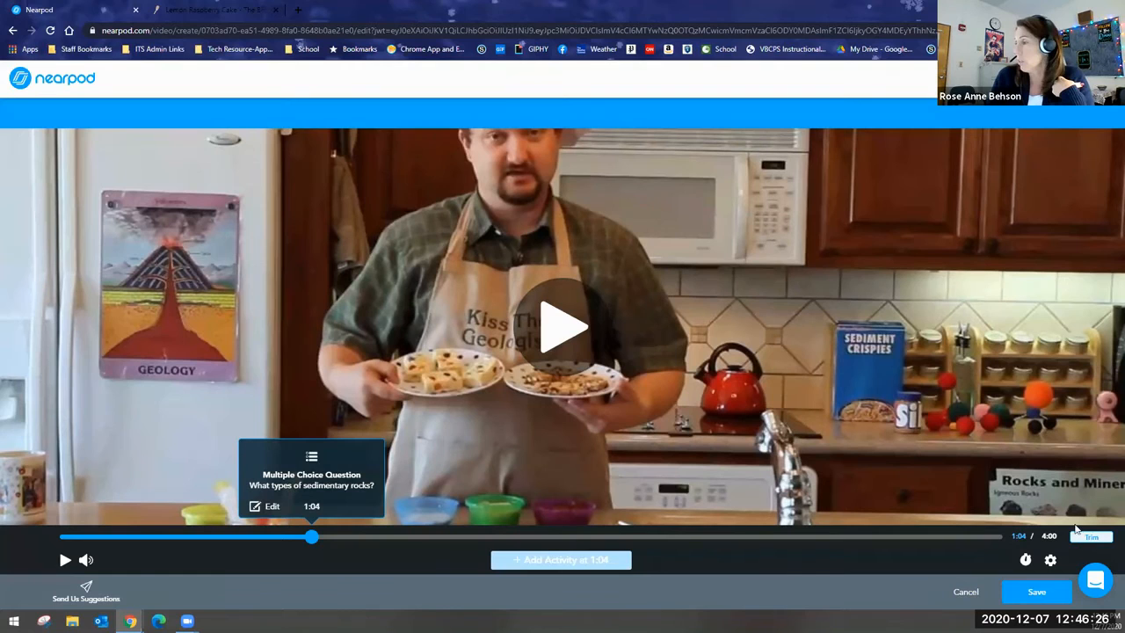
{"action": "left_click", "coordinate": [1015, 597]}
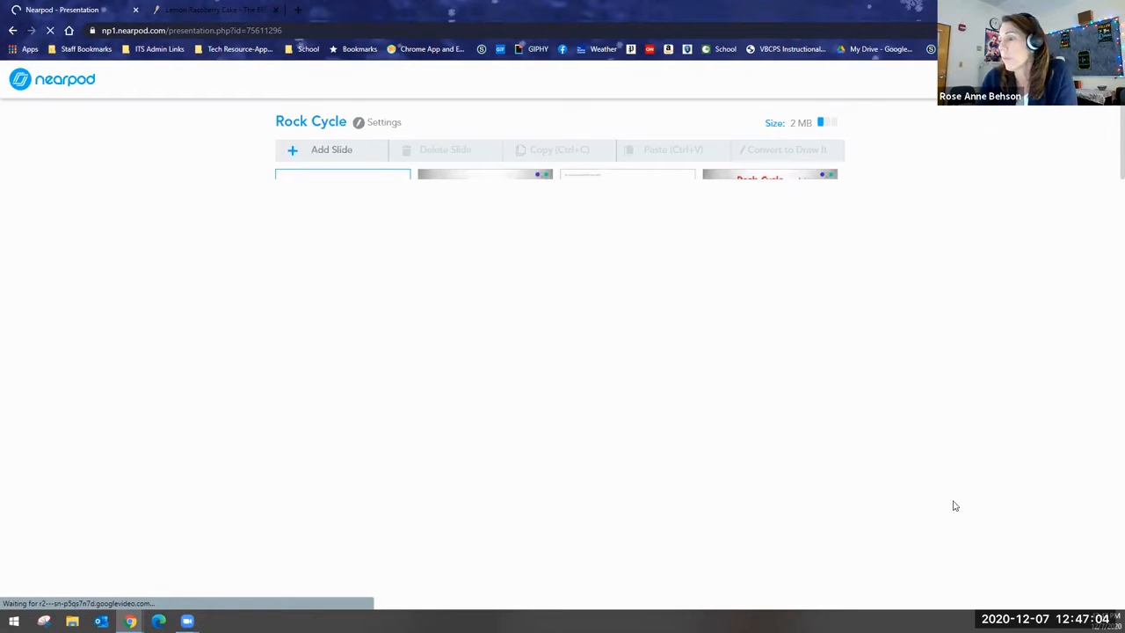
Move the new Geology Kitchen #3 video slide from the end of the lesson to position 17.
{"action": "scroll", "coordinate": [340, 499], "scroll_direction": "down", "scroll_amount": 8}
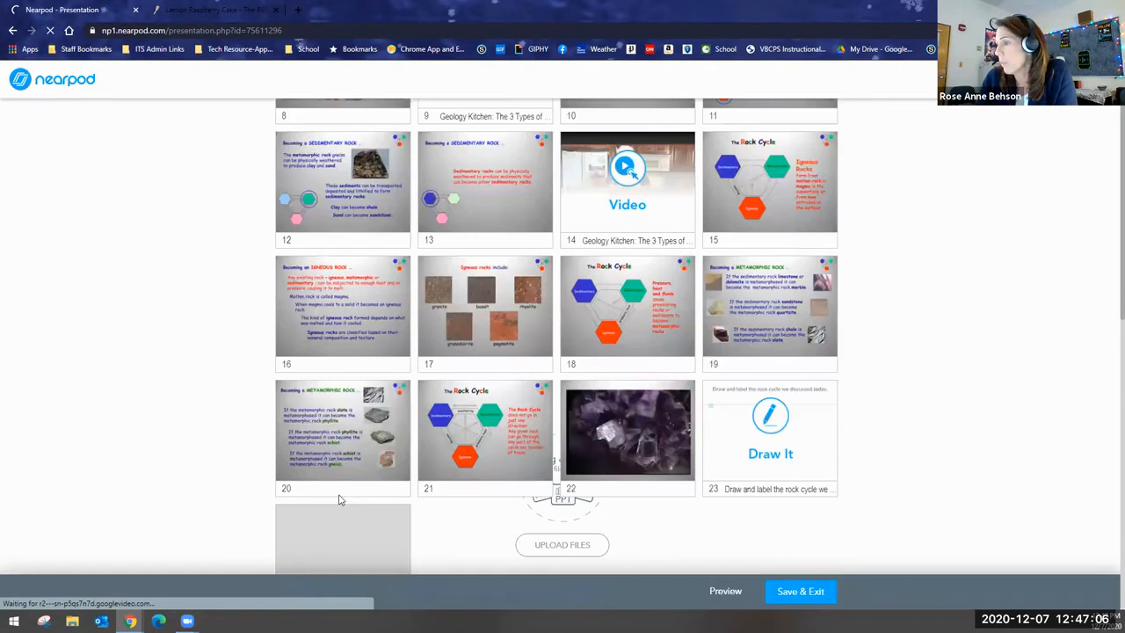
{"action": "left_click_drag", "start_coordinate": [374, 470], "coordinate": [413, 355]}
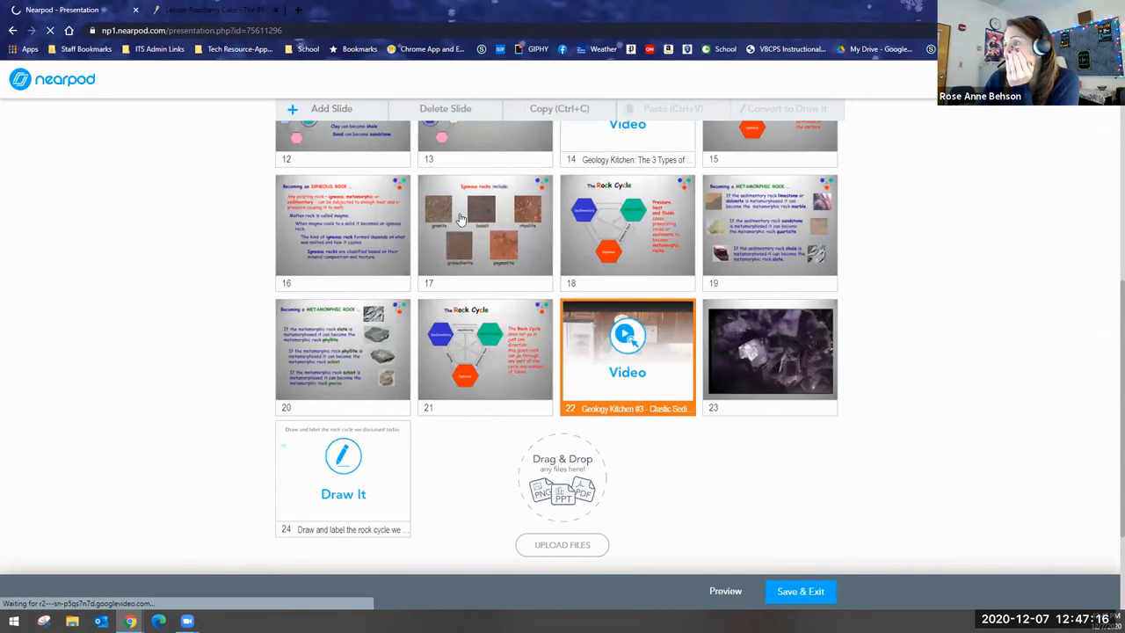
{"action": "left_click_drag", "start_coordinate": [419, 209], "coordinate": [484, 249]}
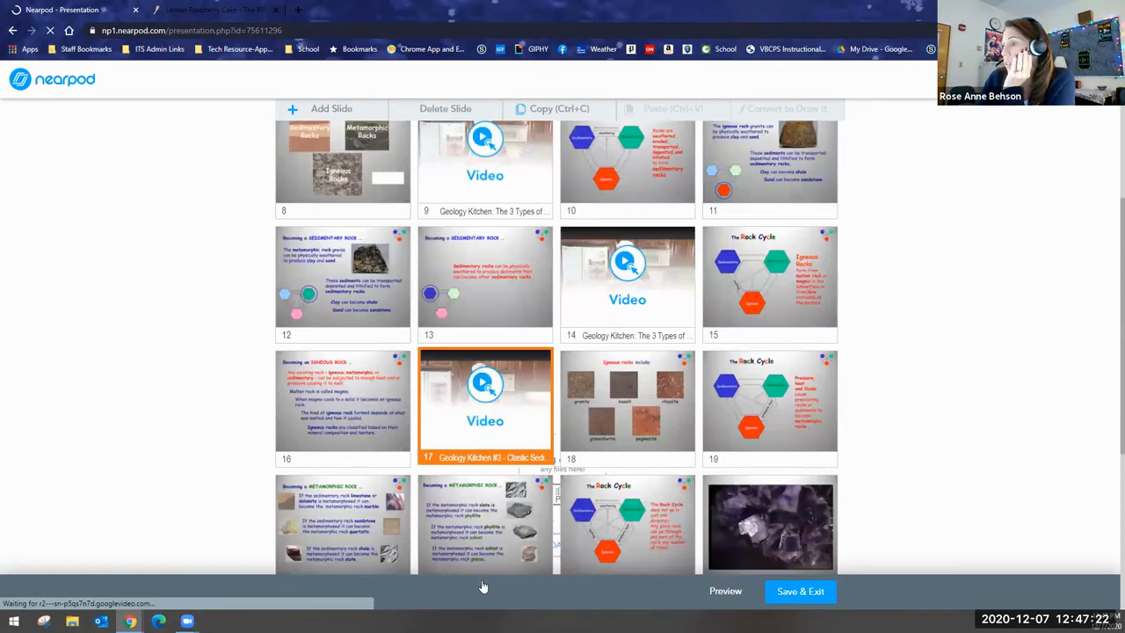
Delete the Geology Kitchen #3 video slide from the Rock Cycle lesson and confirm the deletion.
{"action": "scroll", "coordinate": [483, 587], "scroll_direction": "up", "scroll_amount": 4}
{"action": "scroll", "coordinate": [479, 534], "scroll_direction": "up", "scroll_amount": 2}
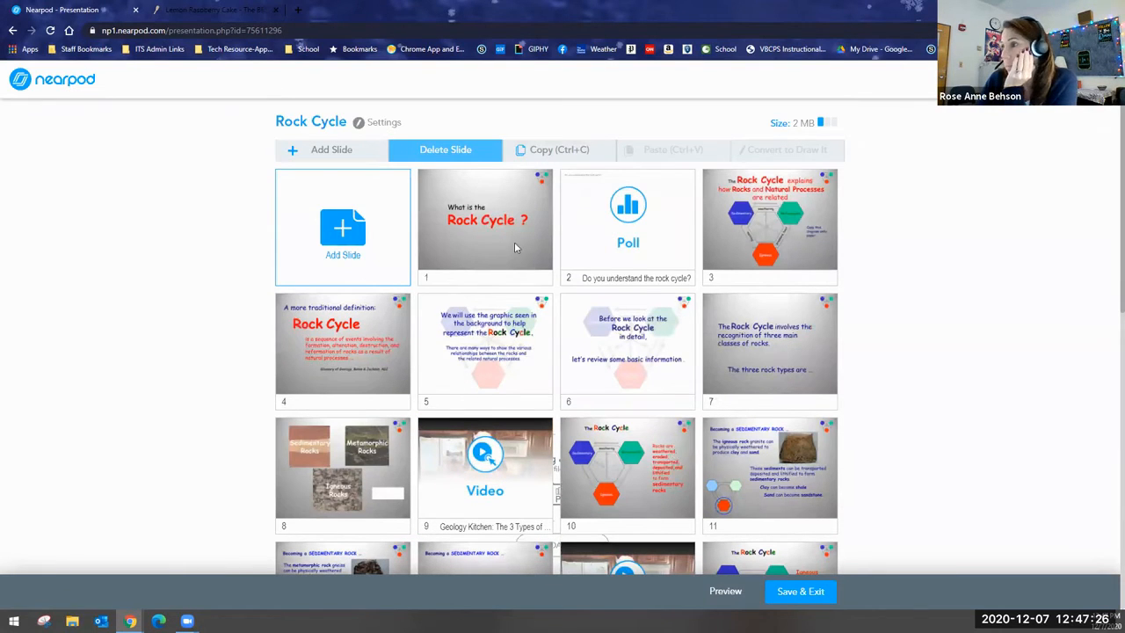
{"action": "left_click", "coordinate": [446, 150]}
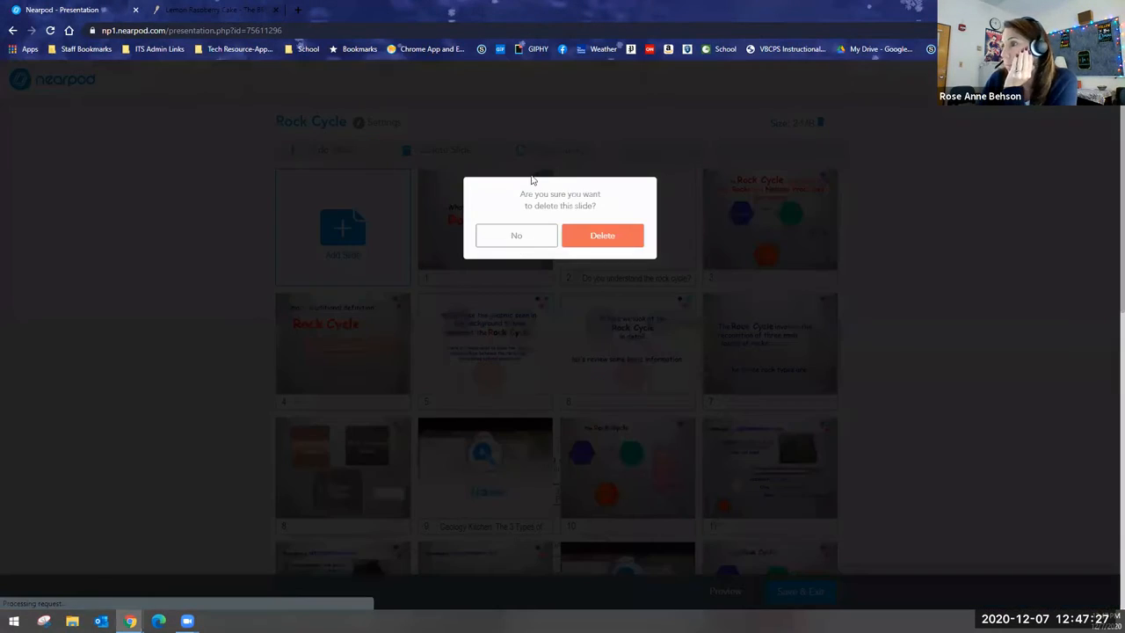
{"action": "left_click", "coordinate": [607, 240]}
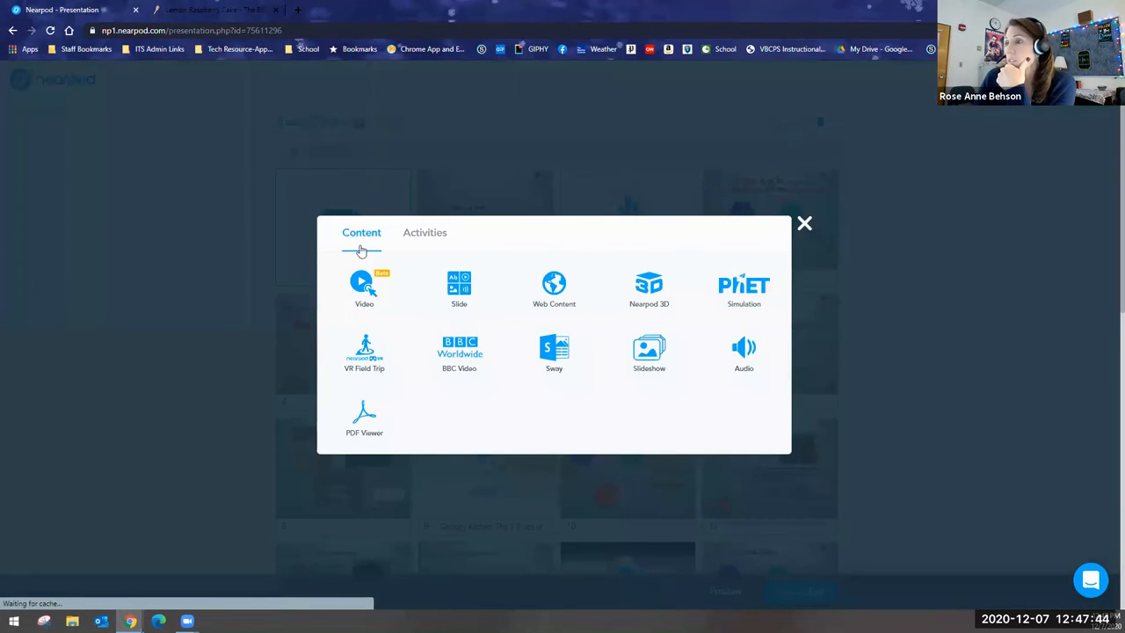
Review the activity types available for a new slide.
{"action": "left_click", "coordinate": [430, 237]}
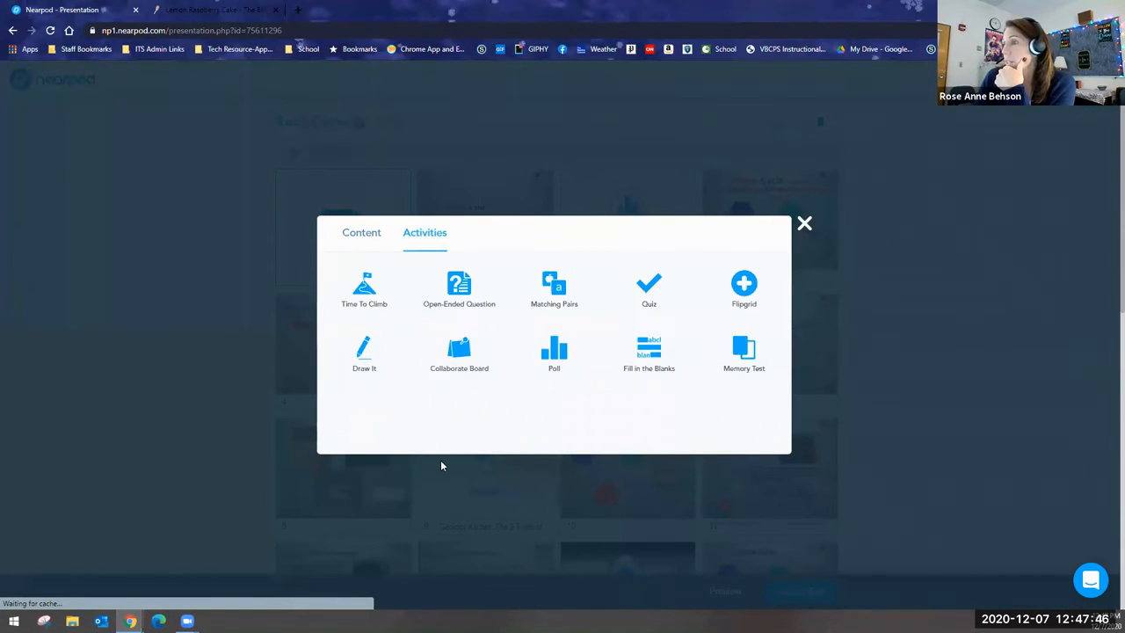
{"action": "left_click", "coordinate": [519, 358]}
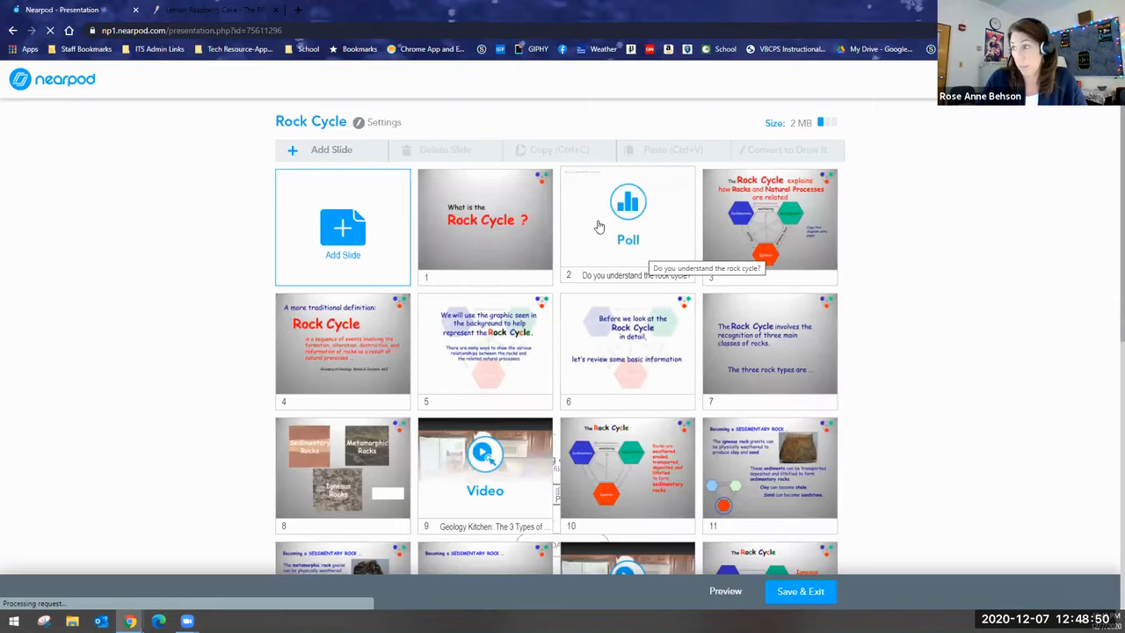
Move the poll slide "Do you understand the rock cycle?" from position 2 to position 10.
{"action": "left_click", "coordinate": [634, 246]}
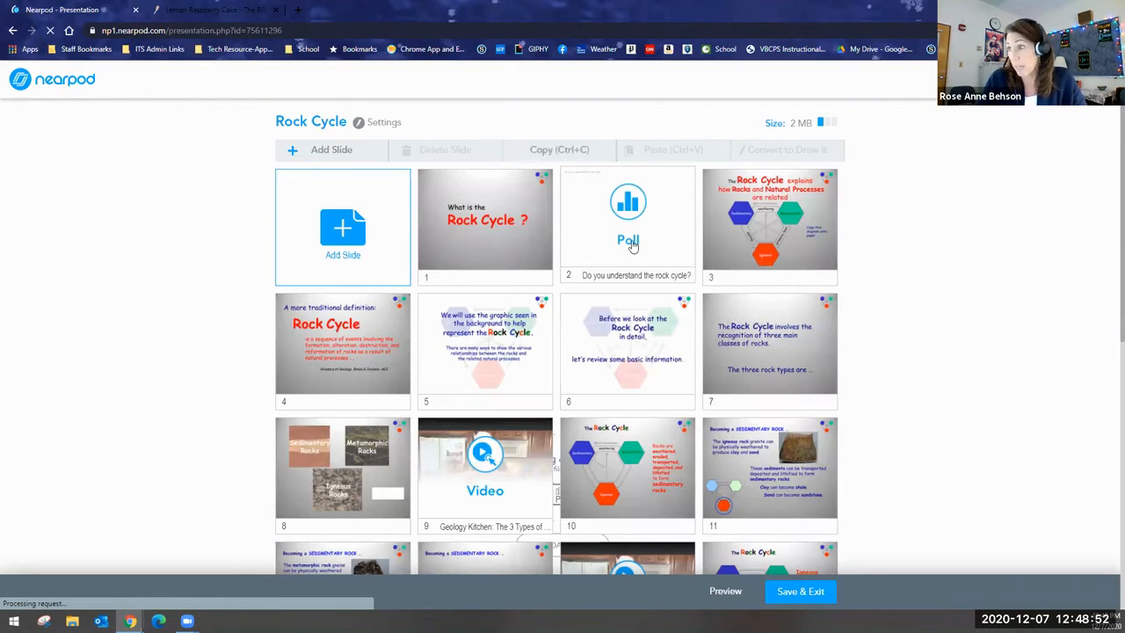
{"action": "left_click_drag", "start_coordinate": [688, 368], "coordinate": [685, 493]}
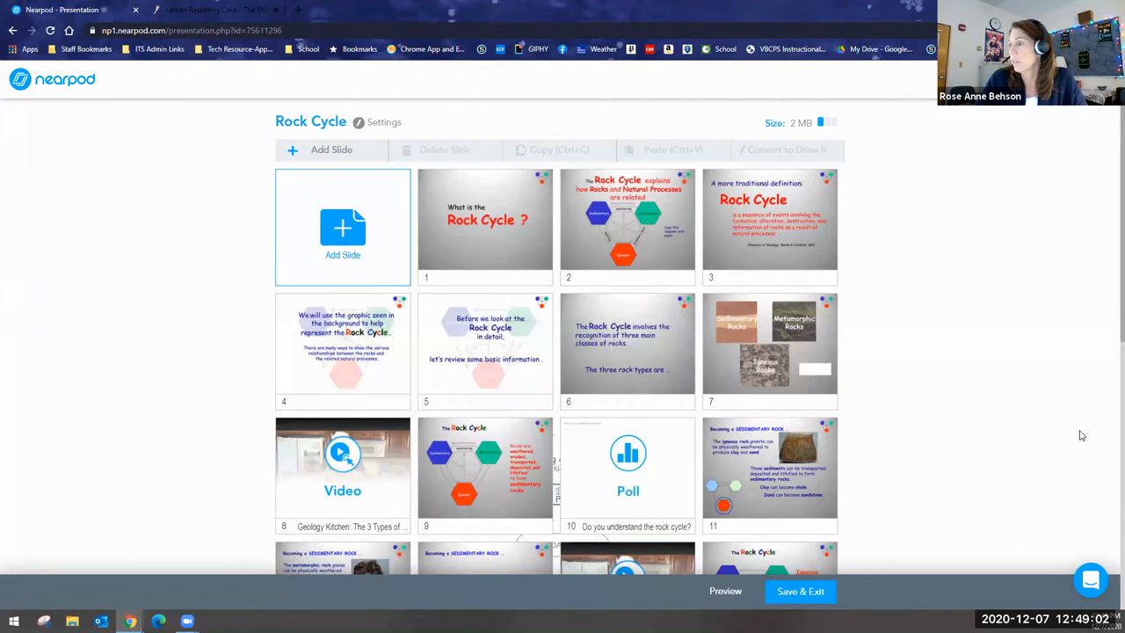
Open the Draw It activity on slide 23 of the Rock Cycle lesson for editing.
{"action": "scroll", "coordinate": [906, 435], "scroll_direction": "down", "scroll_amount": 4}
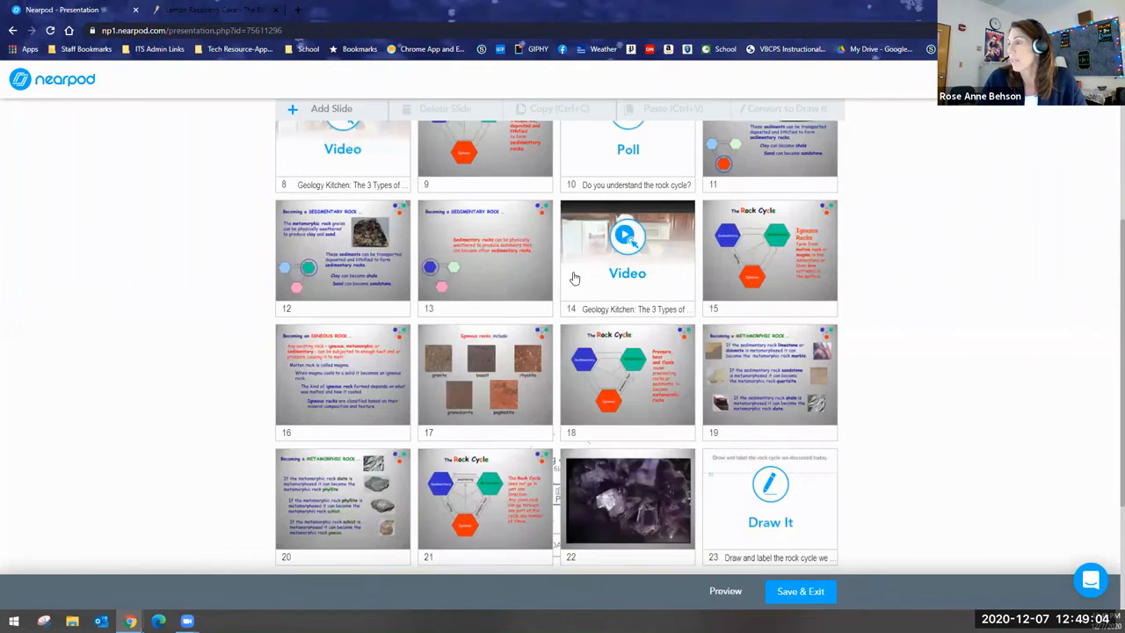
{"action": "scroll", "coordinate": [684, 461], "scroll_direction": "down", "scroll_amount": 1}
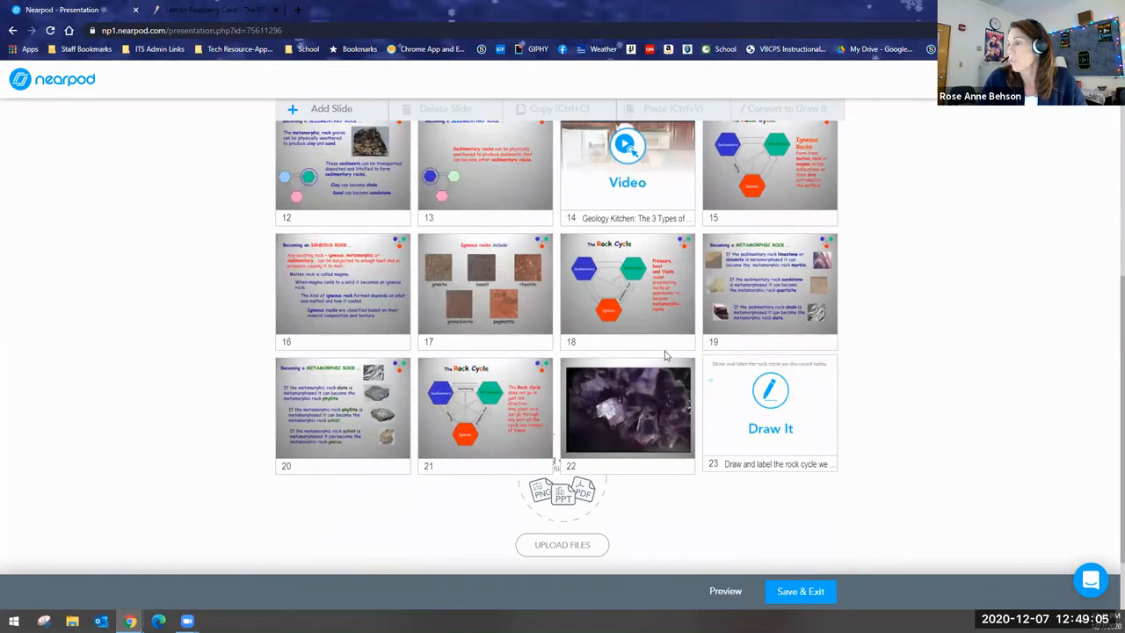
{"action": "left_click", "coordinate": [741, 418]}
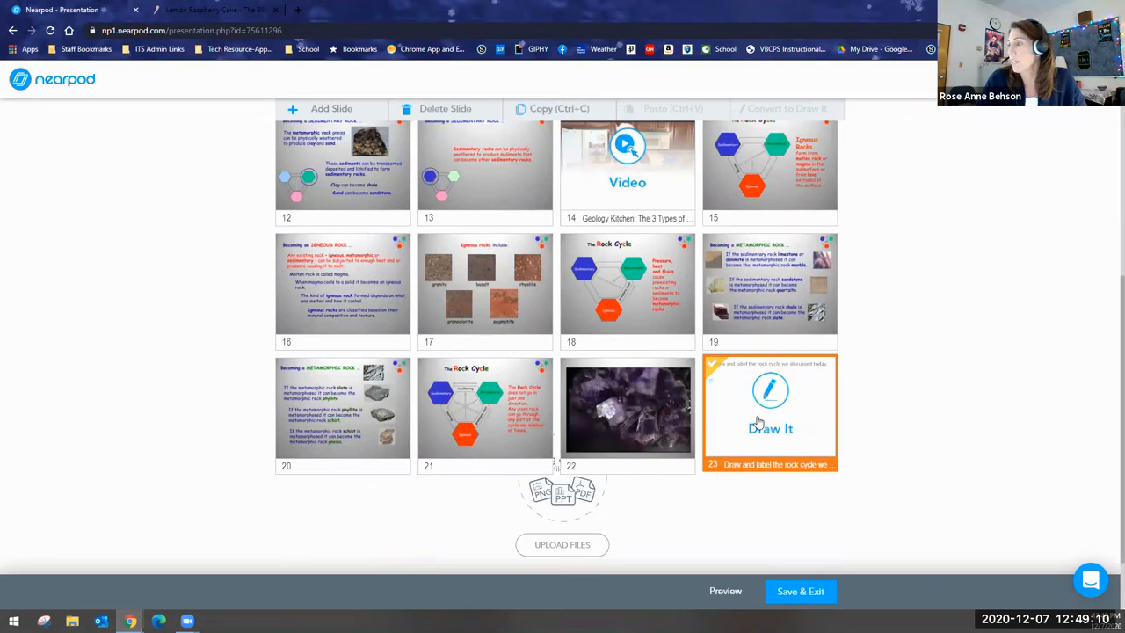
{"action": "double_click", "coordinate": [758, 423]}
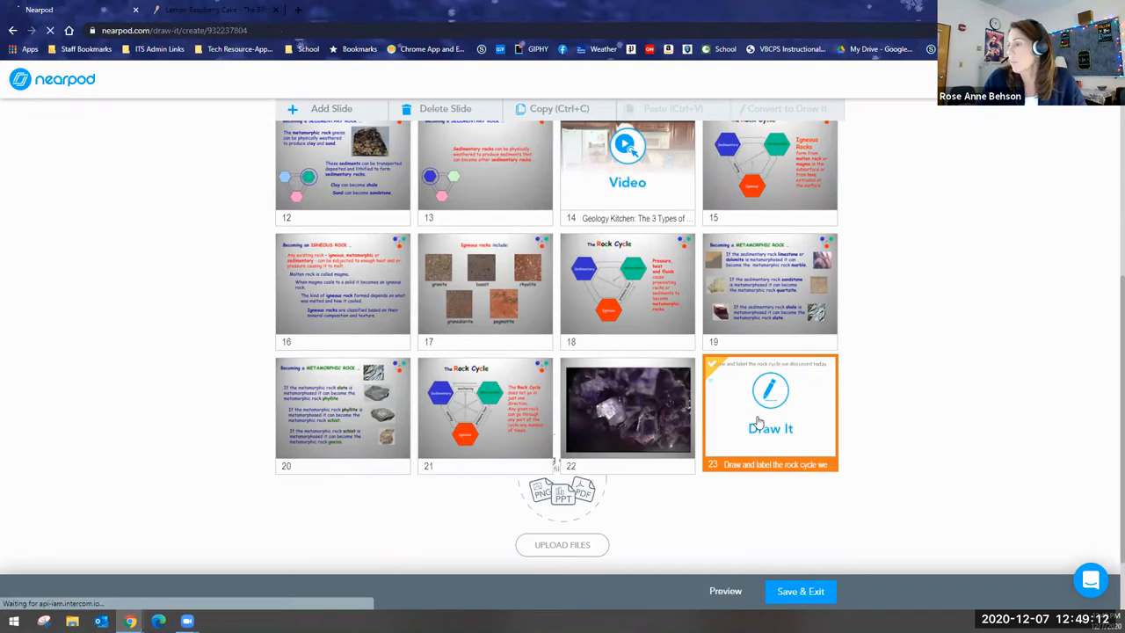
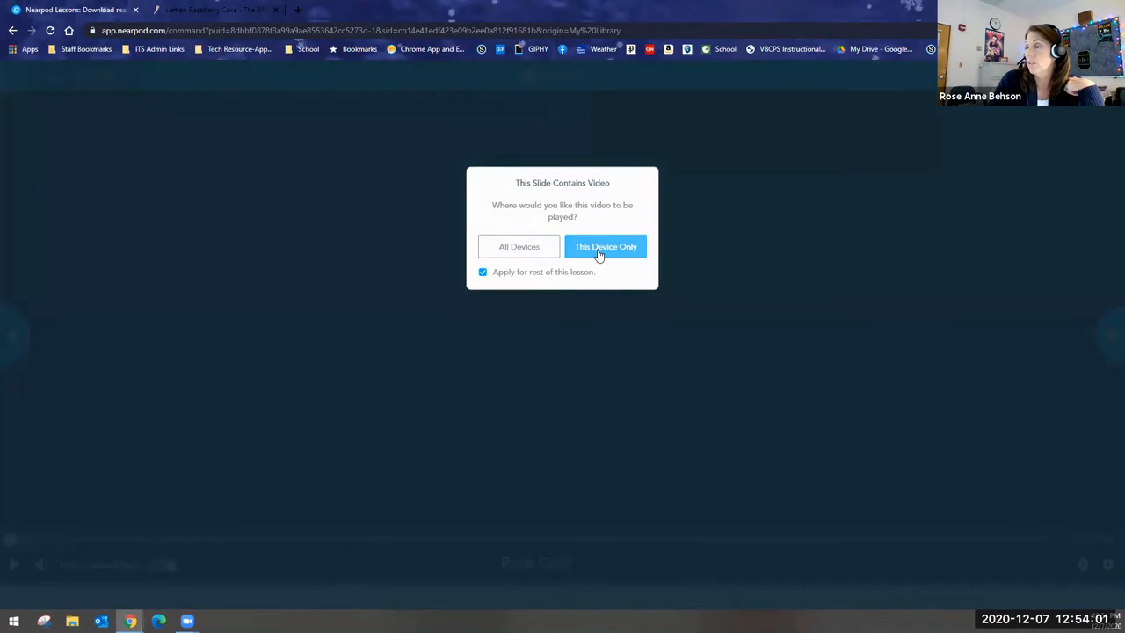
Show the slide 9 video on all devices, pause it and skip ahead toward its first interactive question.
{"action": "left_click", "coordinate": [518, 249]}
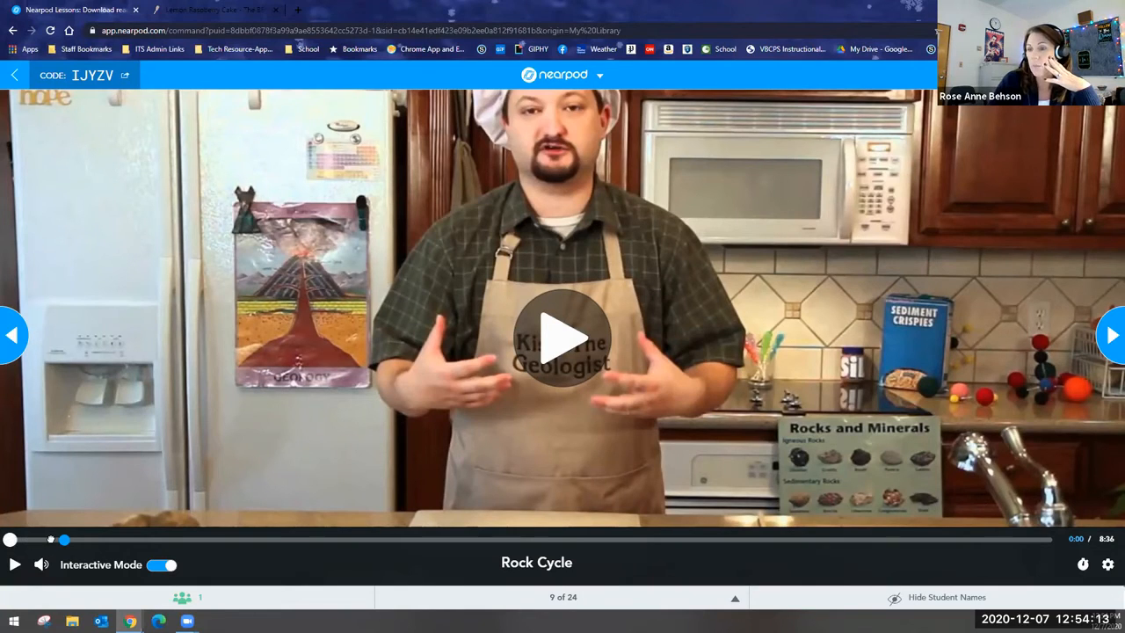
{"action": "key", "text": "space"}
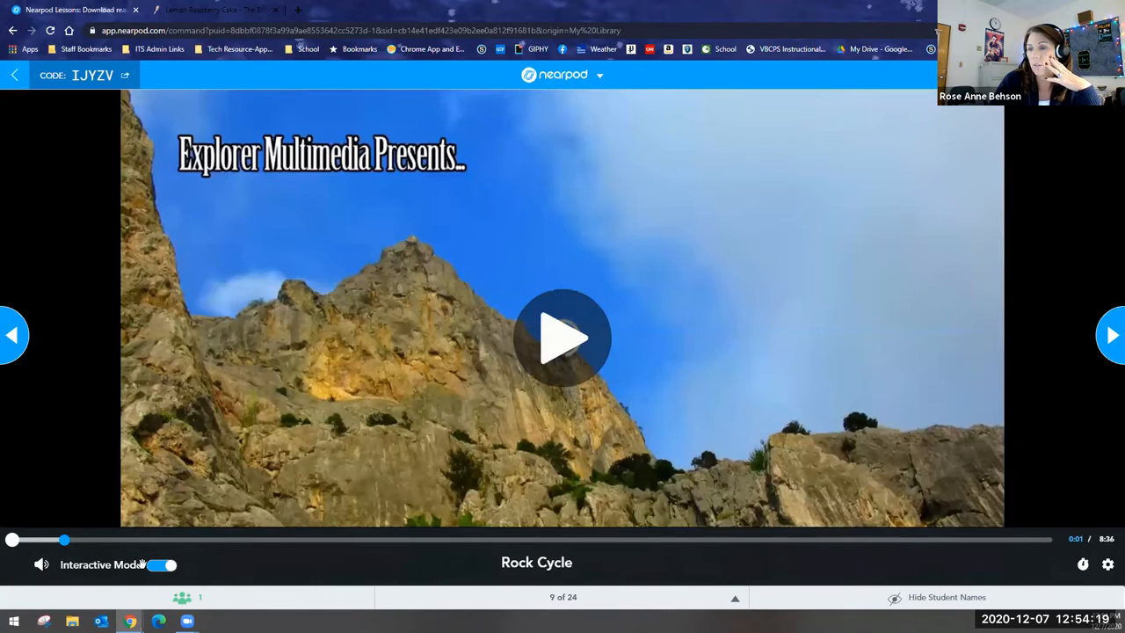
{"action": "left_click", "coordinate": [109, 538]}
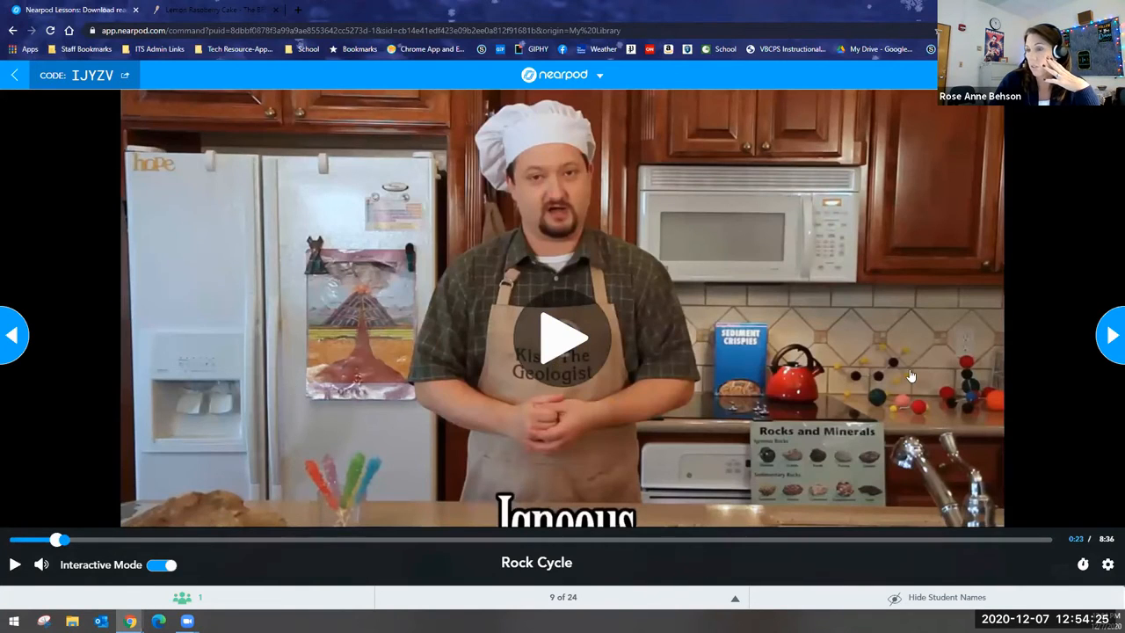
Advance the live lesson to the rock cycle poll on slide 11 and hide the student names.
{"action": "left_click", "coordinate": [1104, 333]}
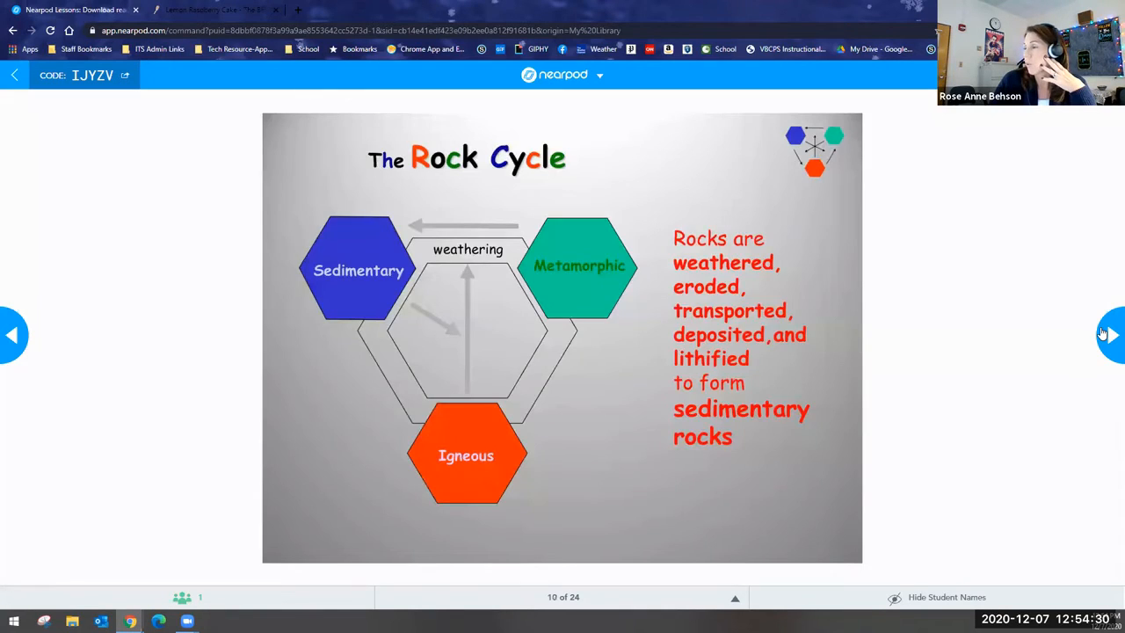
{"action": "left_click", "coordinate": [1103, 334]}
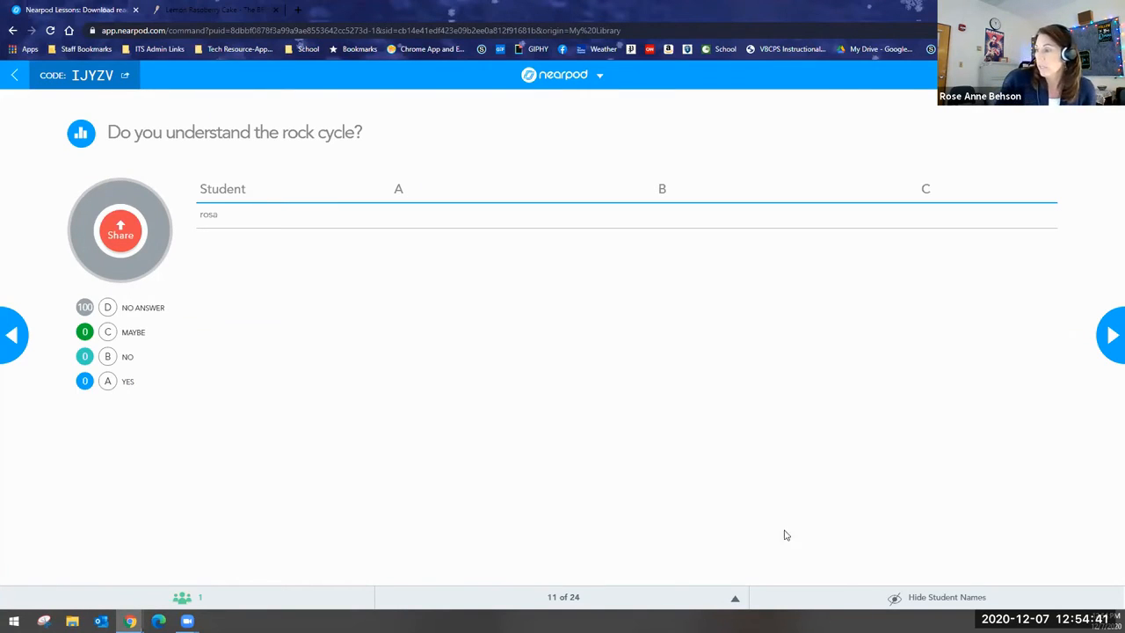
{"action": "left_click", "coordinate": [929, 596]}
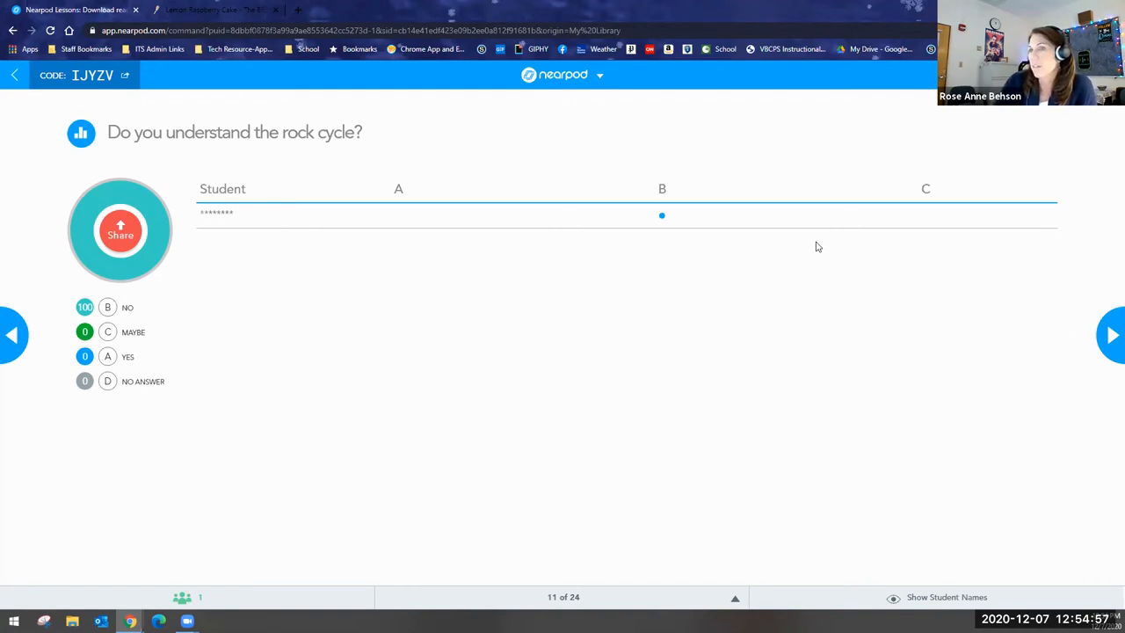
Share the rock cycle poll results with the class and stop sharing them.
{"action": "left_click", "coordinate": [122, 237]}
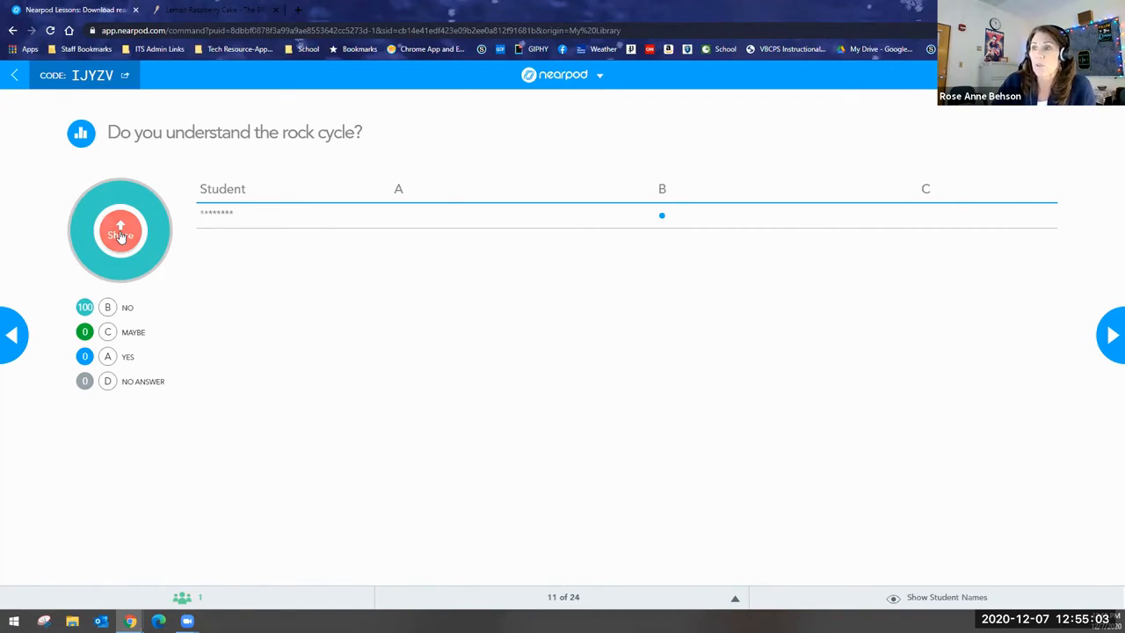
{"action": "left_click", "coordinate": [119, 237]}
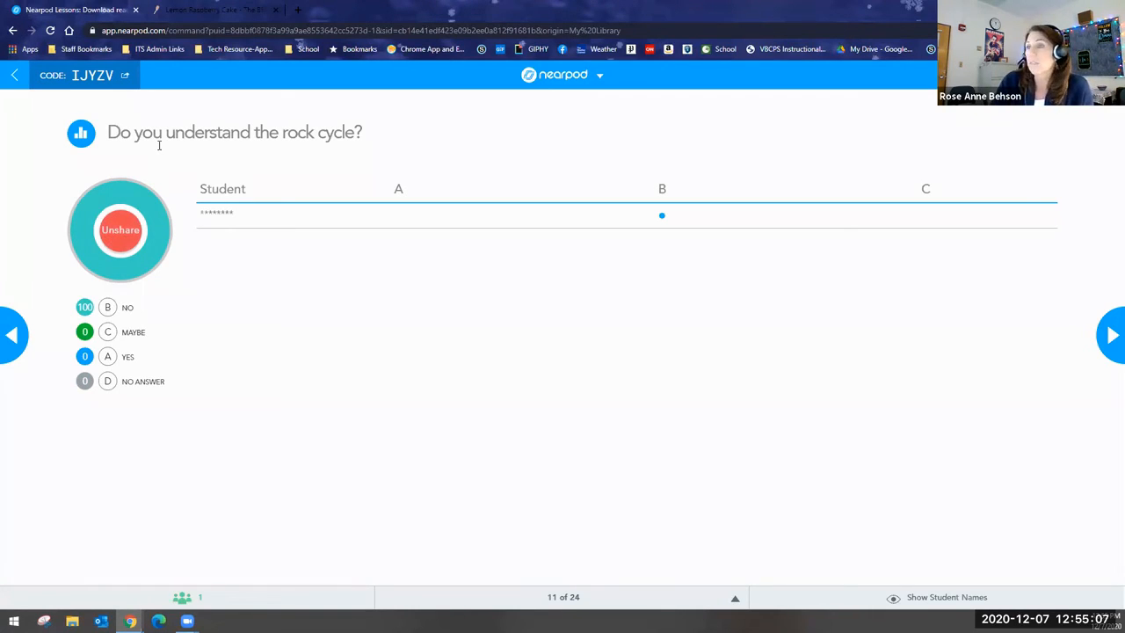
{"action": "left_click", "coordinate": [112, 236]}
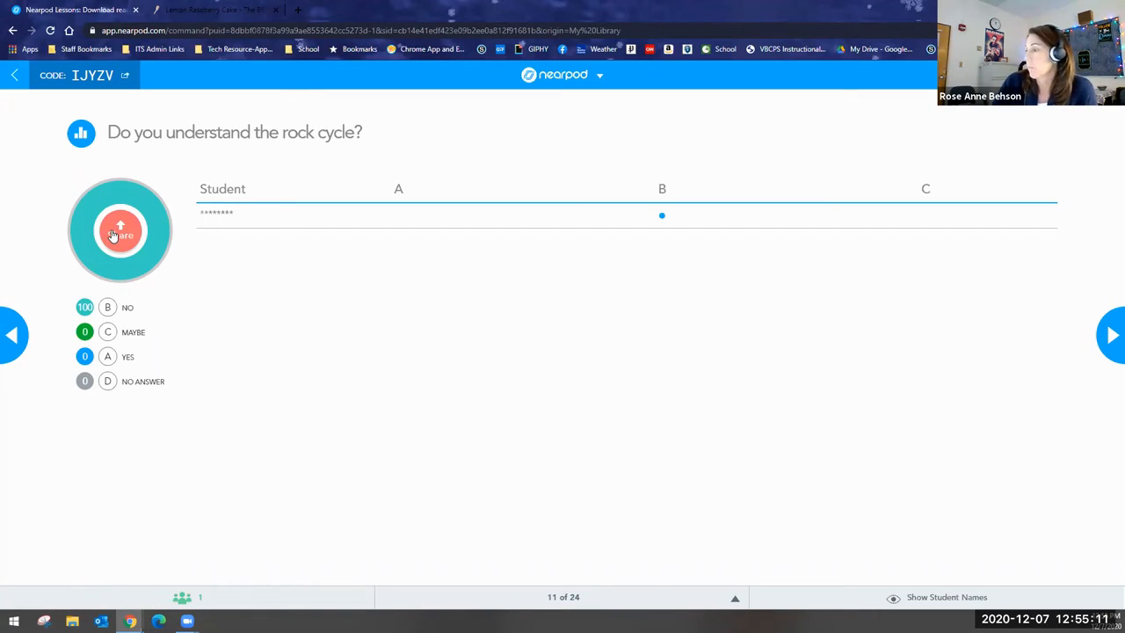
Advance to slide 12 and end the live Rock Cycle session for all students.
{"action": "left_click", "coordinate": [1109, 336]}
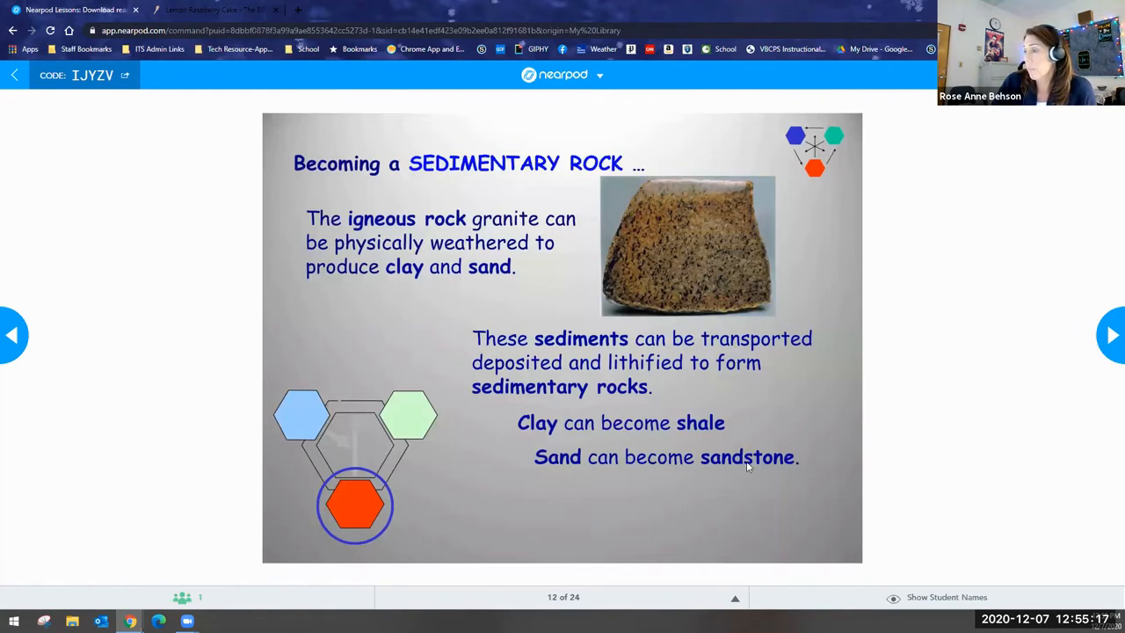
{"action": "left_click", "coordinate": [601, 79]}
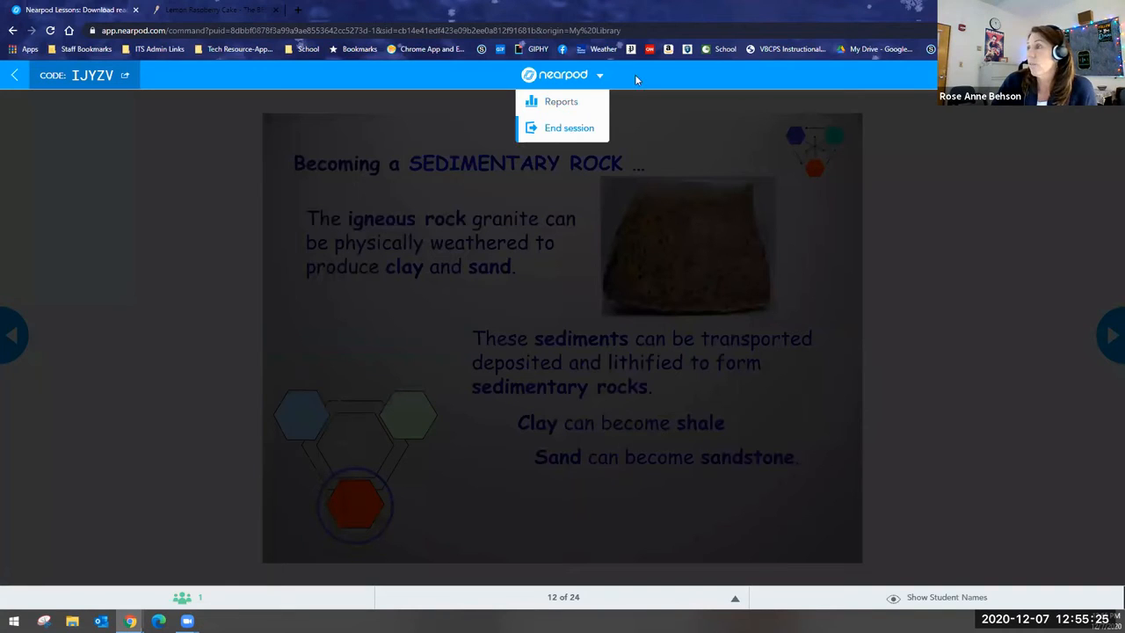
{"action": "left_click", "coordinate": [983, 170]}
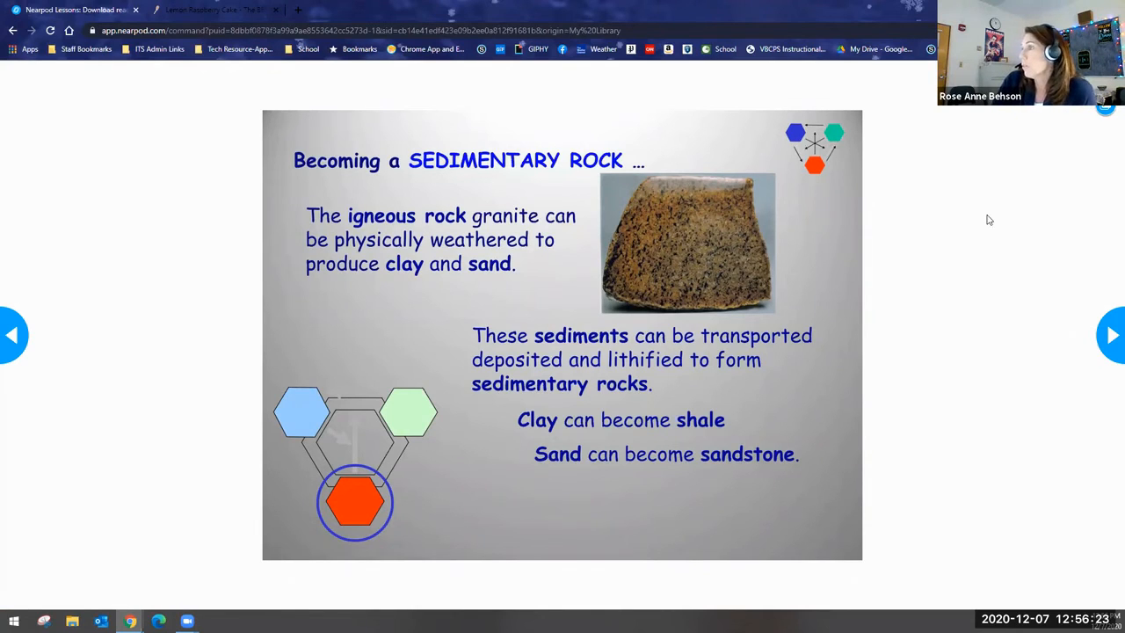
{"action": "key", "text": "Escape"}
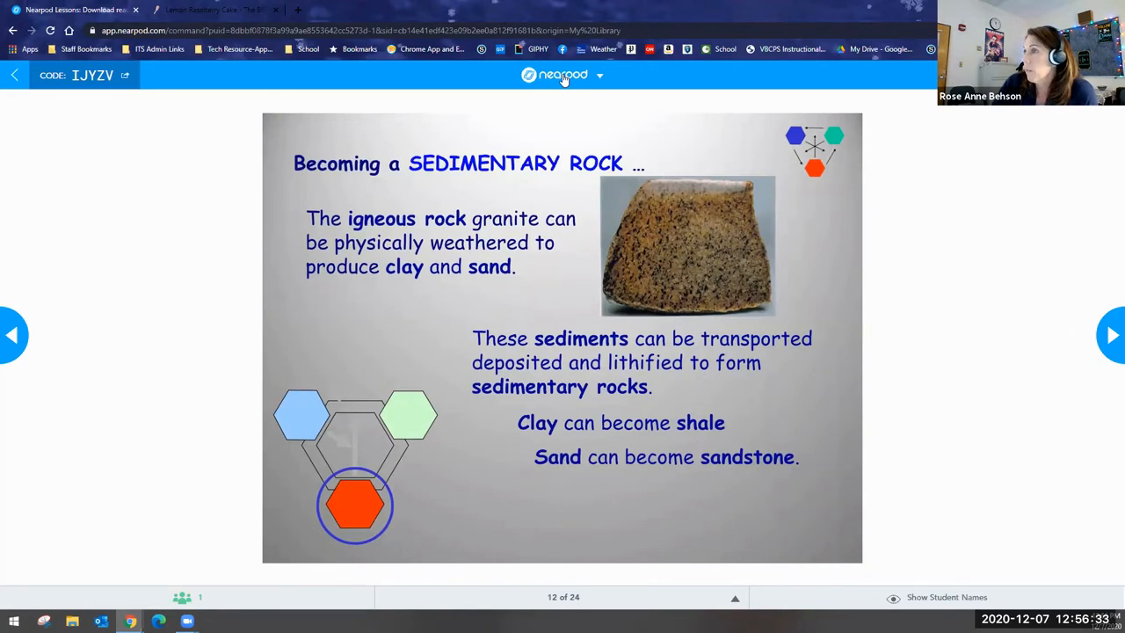
{"action": "left_click", "coordinate": [564, 78]}
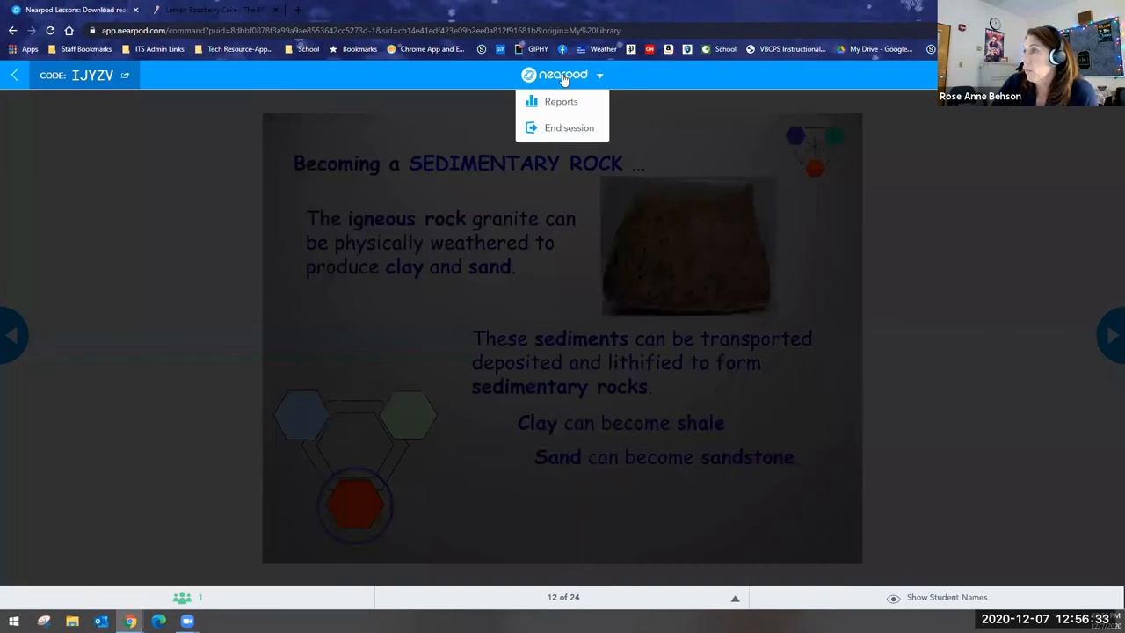
{"action": "left_click", "coordinate": [557, 130]}
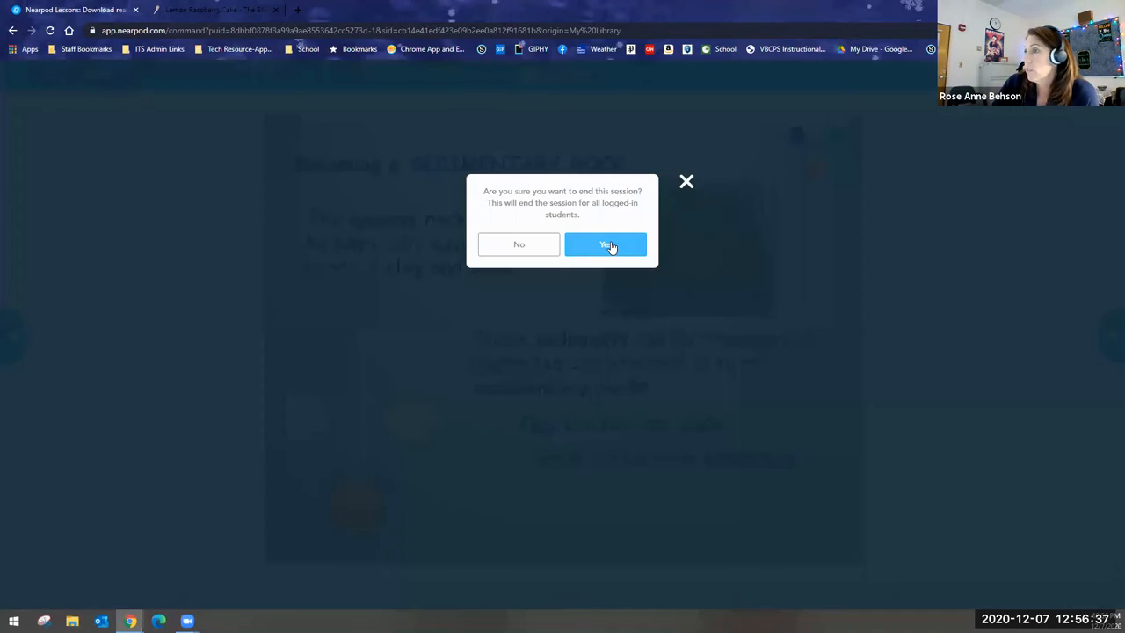
{"action": "left_click", "coordinate": [606, 244]}
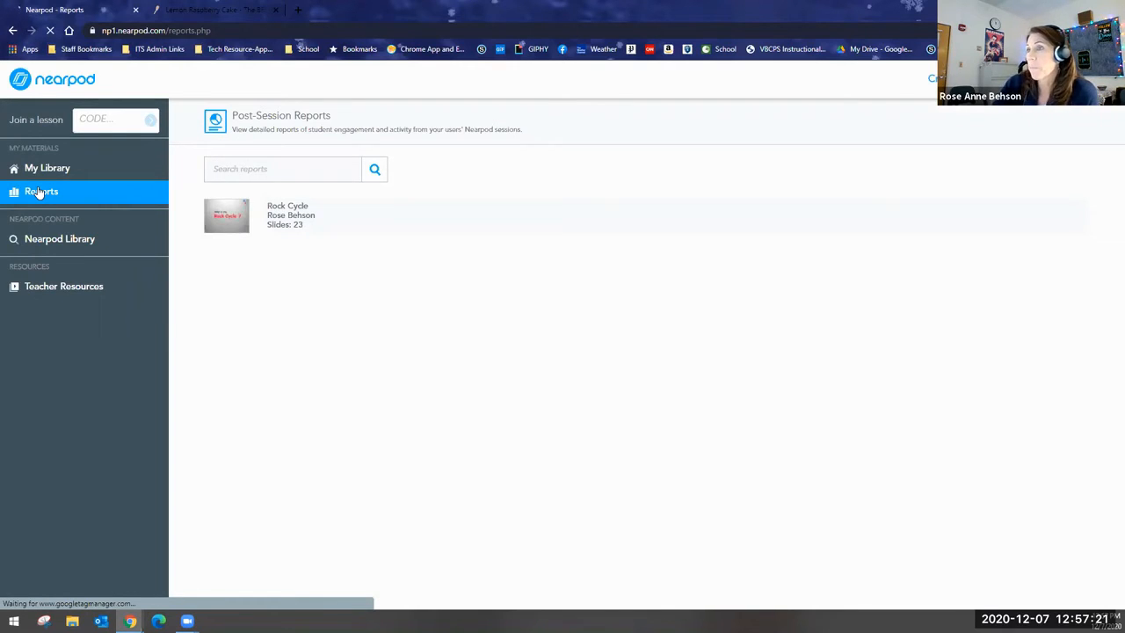
Review the Rock Cycle post-session report for the 2020-12-7 9:54 am session and close it.
{"action": "left_click", "coordinate": [285, 226]}
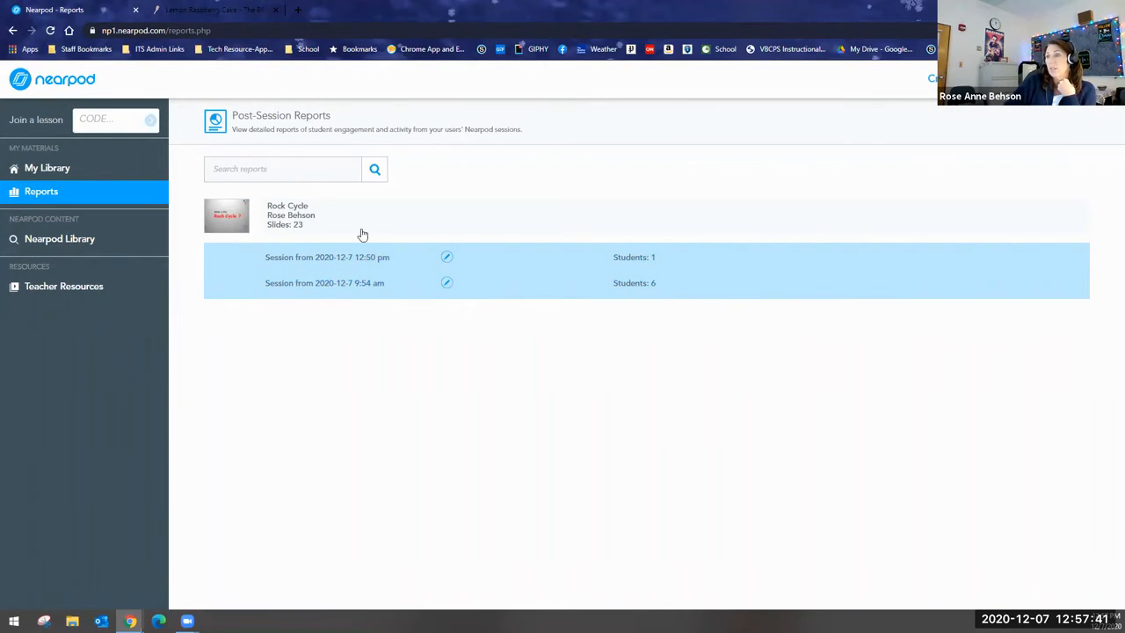
{"action": "left_click", "coordinate": [340, 284]}
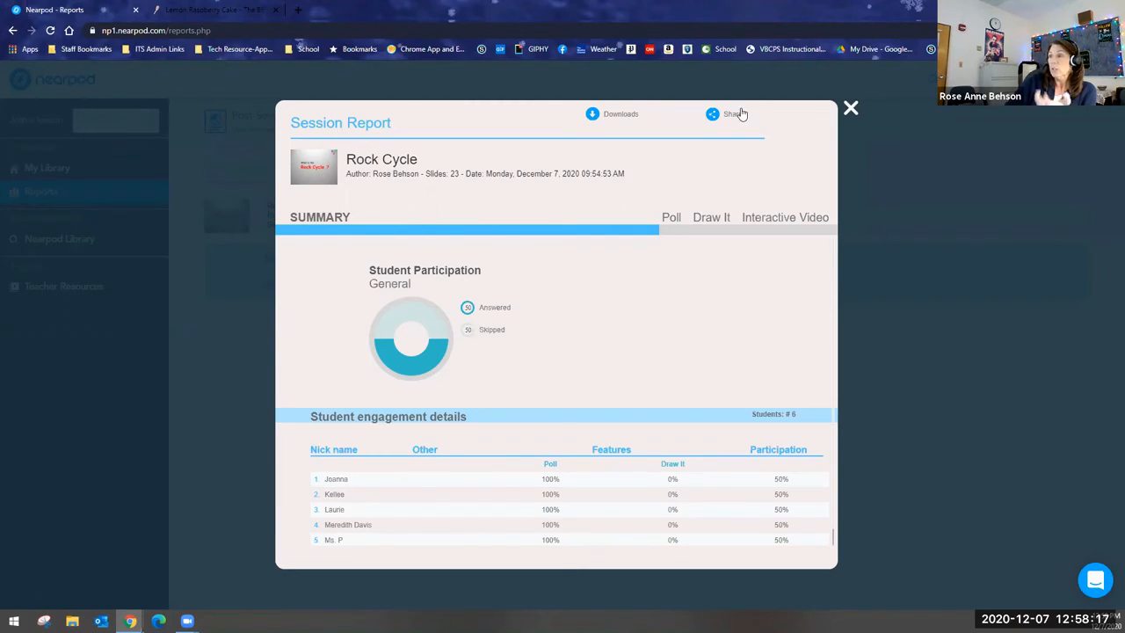
{"action": "left_click", "coordinate": [851, 109]}
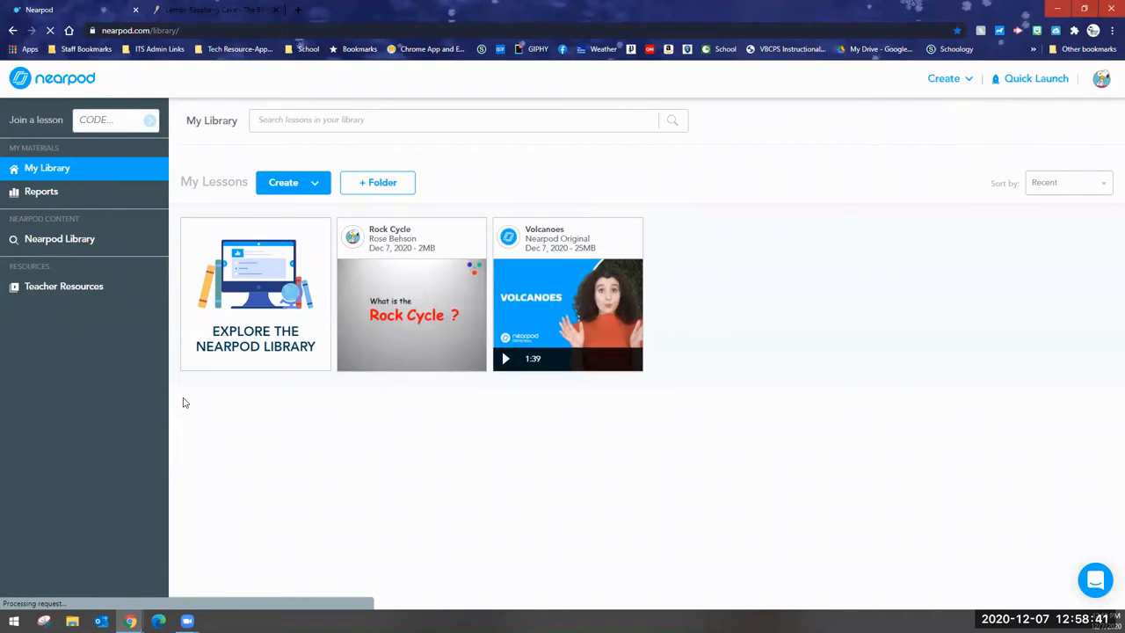
Launch the Rock Cycle lesson in Student-Paced mode and require student responses to prevent skipping.
{"action": "mouse_move", "coordinate": [364, 316]}
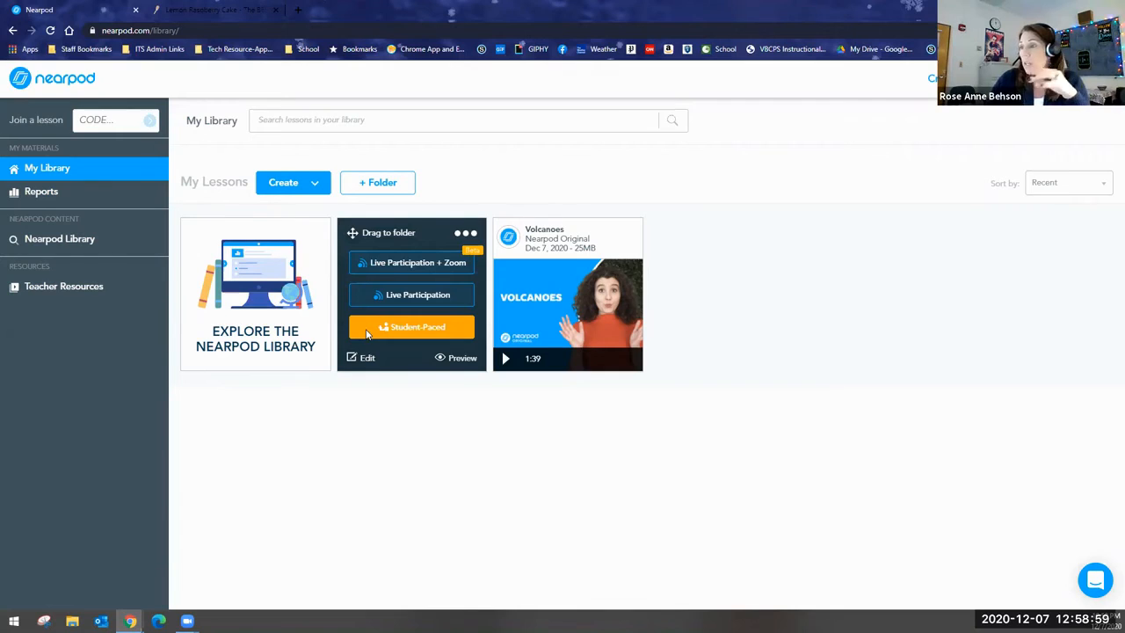
{"action": "left_click", "coordinate": [367, 329]}
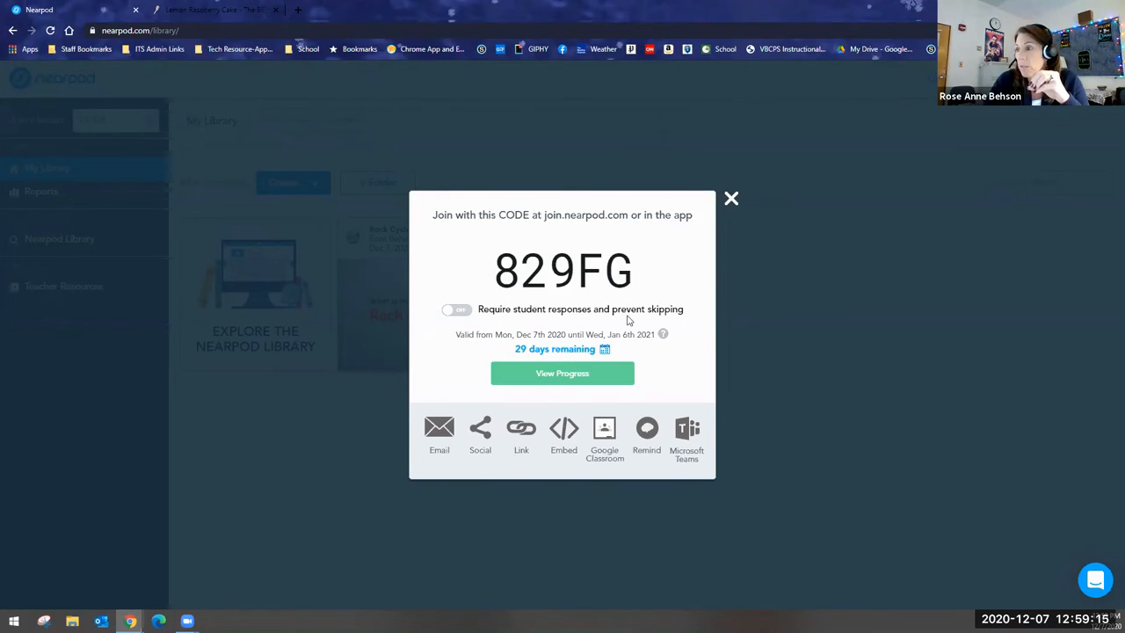
{"action": "left_click", "coordinate": [463, 314]}
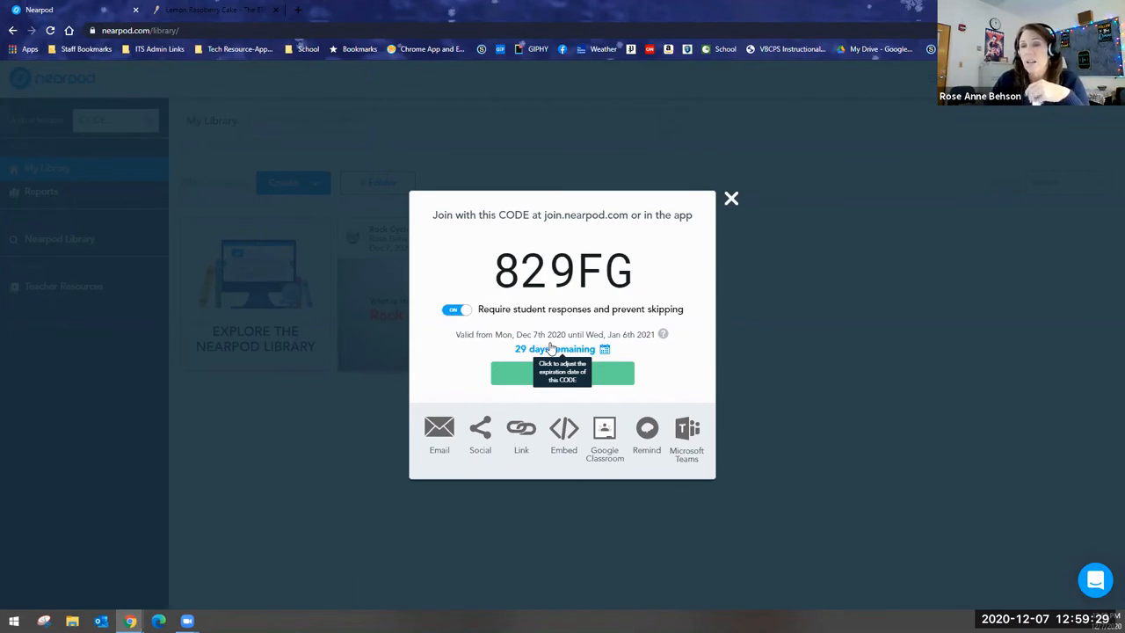
Extend the student-paced join code's expiration date to June 7, 2021 and apply it.
{"action": "left_click", "coordinate": [604, 350]}
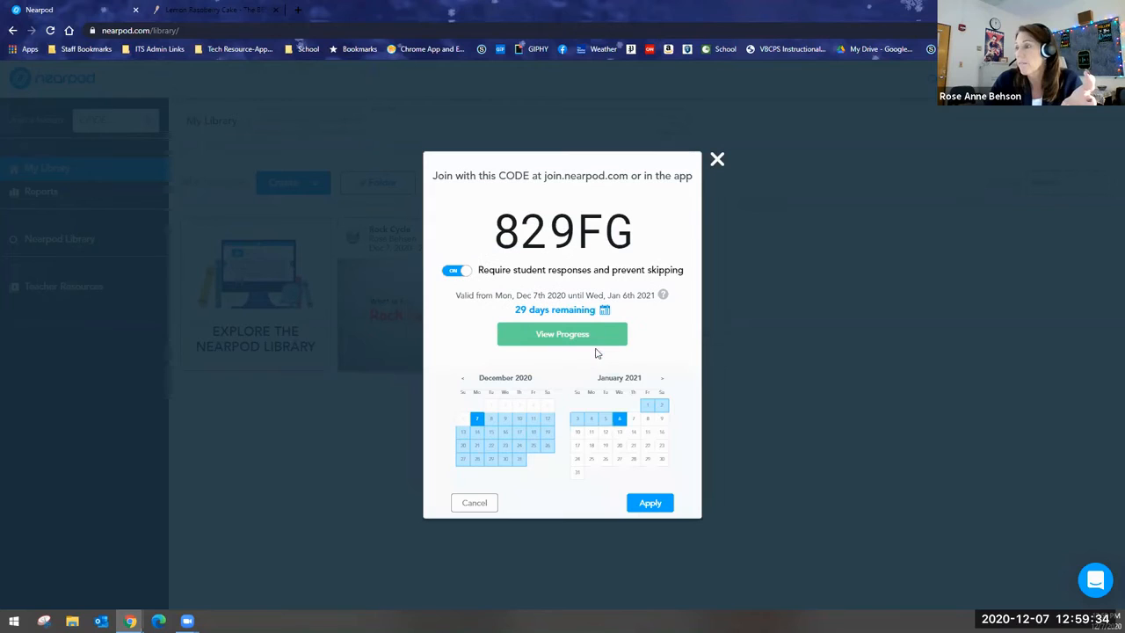
{"action": "left_click", "coordinate": [662, 380]}
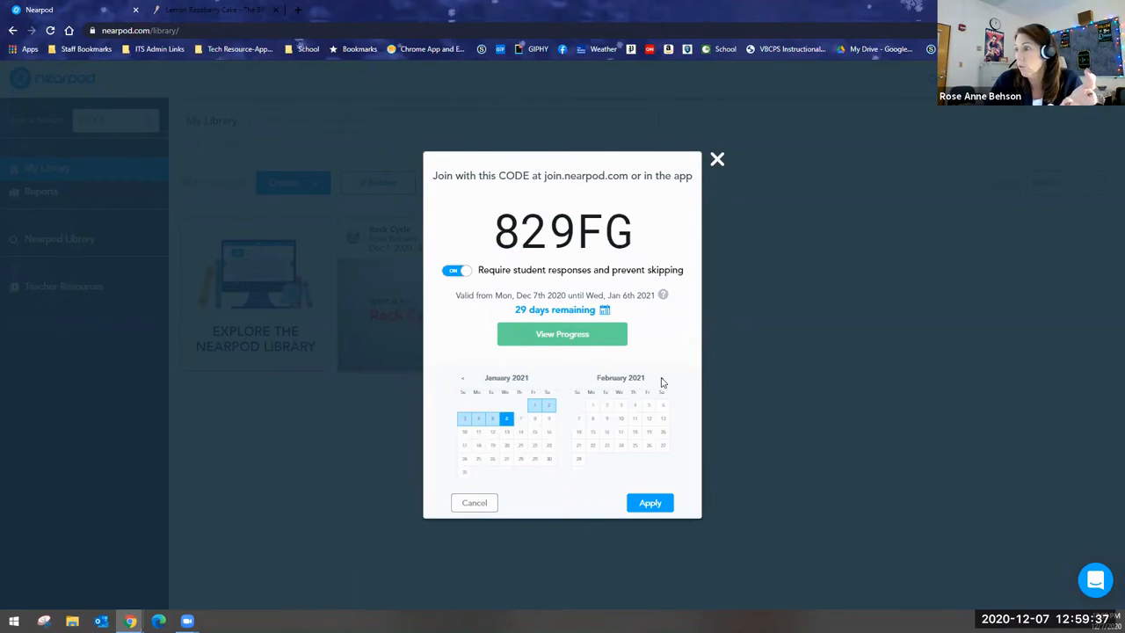
{"action": "left_click", "coordinate": [663, 386]}
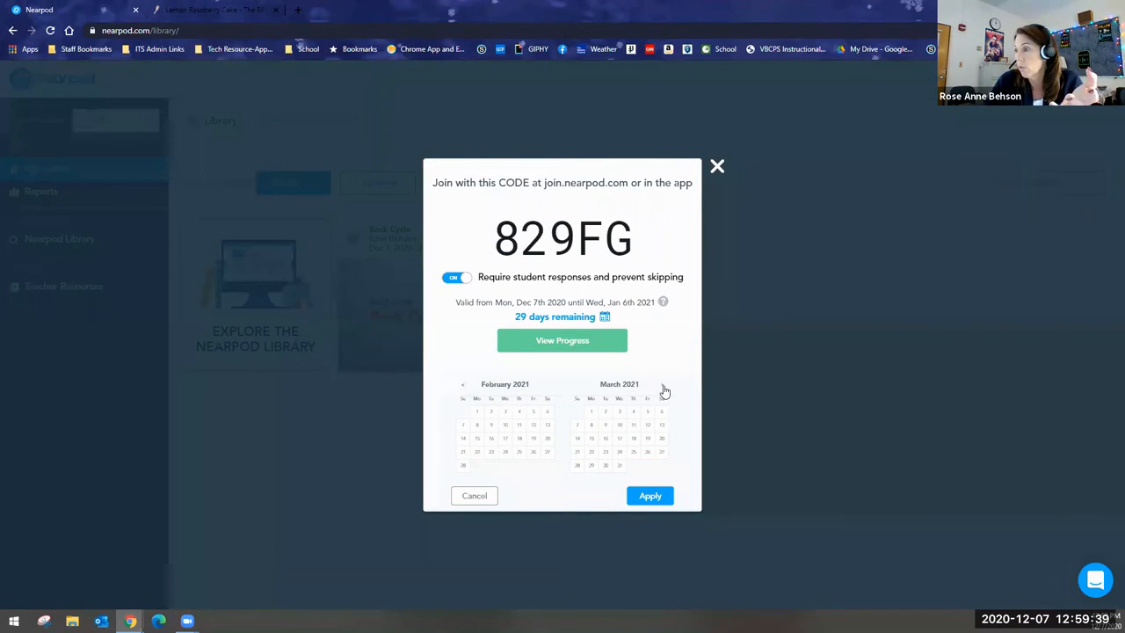
{"action": "left_click", "coordinate": [663, 387]}
{"action": "left_click", "coordinate": [663, 387]}
{"action": "left_click", "coordinate": [663, 381]}
{"action": "left_click", "coordinate": [591, 418]}
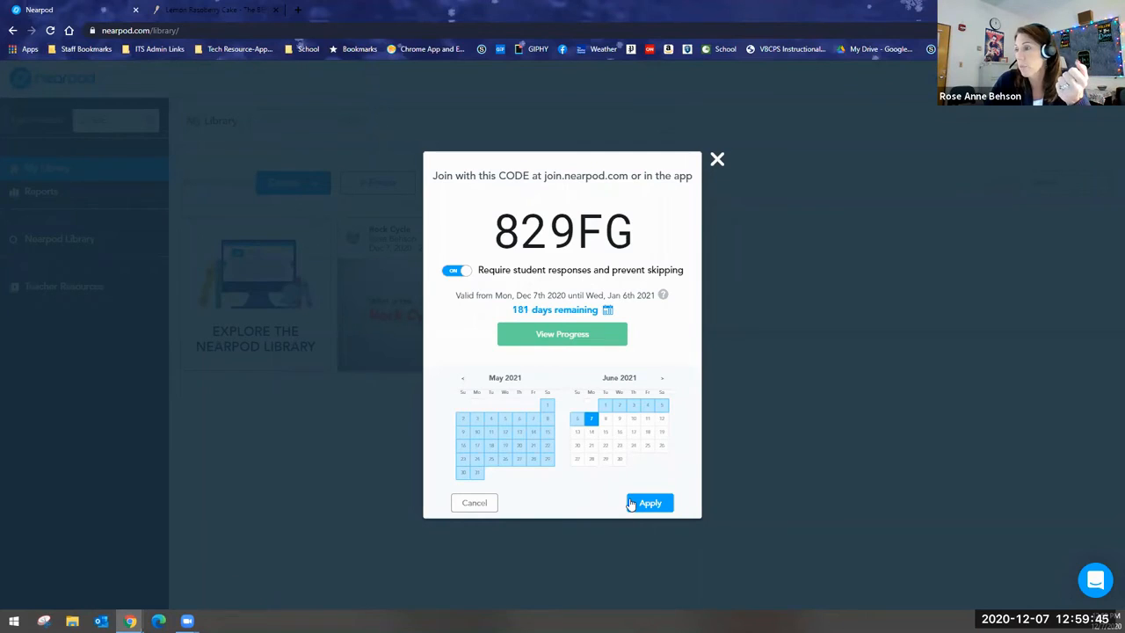
{"action": "left_click", "coordinate": [630, 504]}
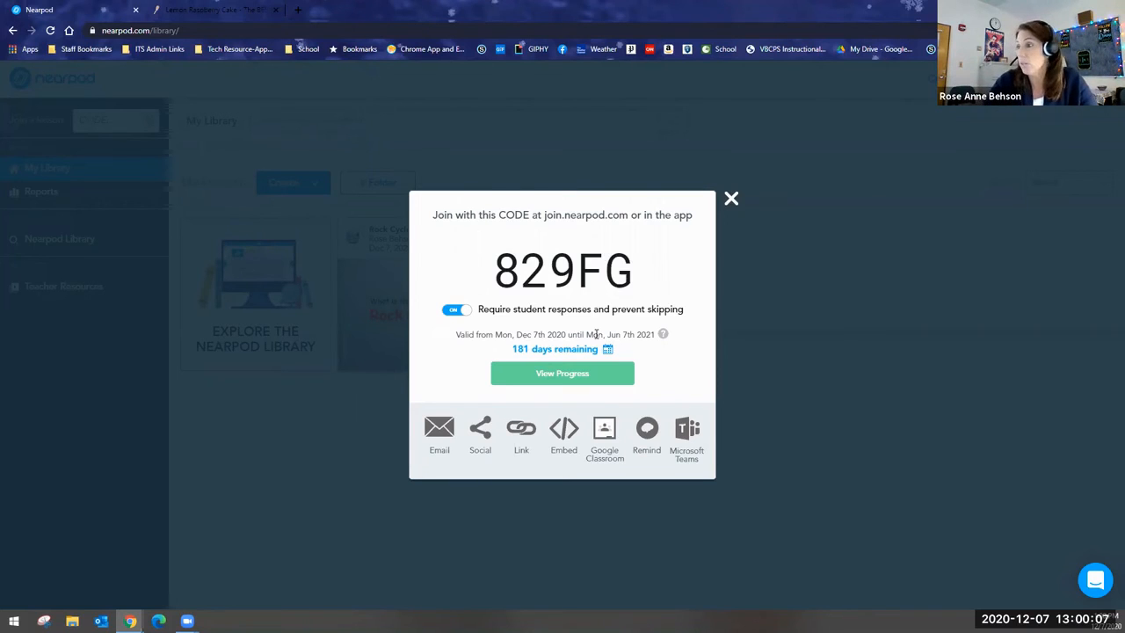
View the student-paced lesson's progress and close the join code window to return to the library.
{"action": "left_click", "coordinate": [543, 376]}
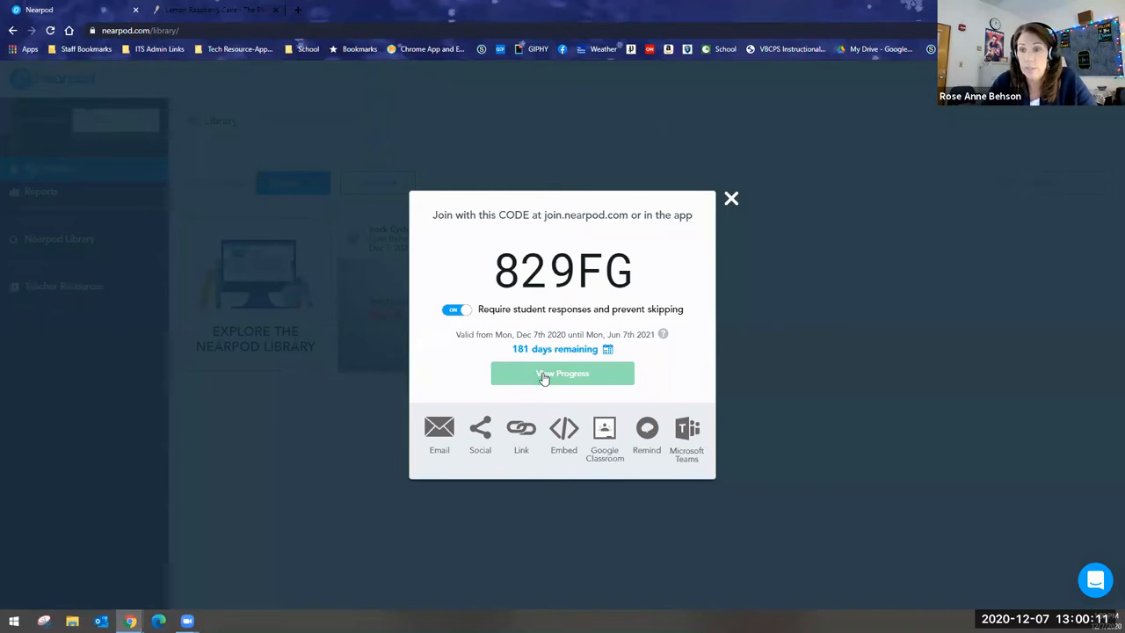
{"action": "left_click", "coordinate": [732, 198]}
{"action": "mouse_move", "coordinate": [575, 308]}
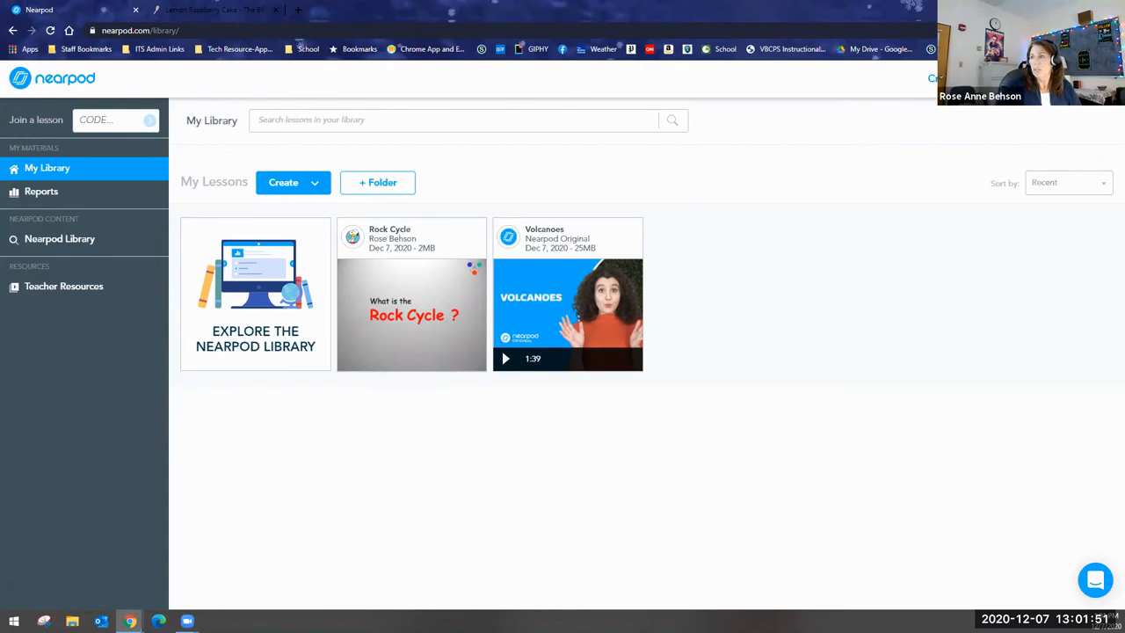
Switch to the How to Guide for Nearpod slideshow and review its Types of Activities pages on slides 19 to 22.
{"action": "key", "text": "alt+Tab"}
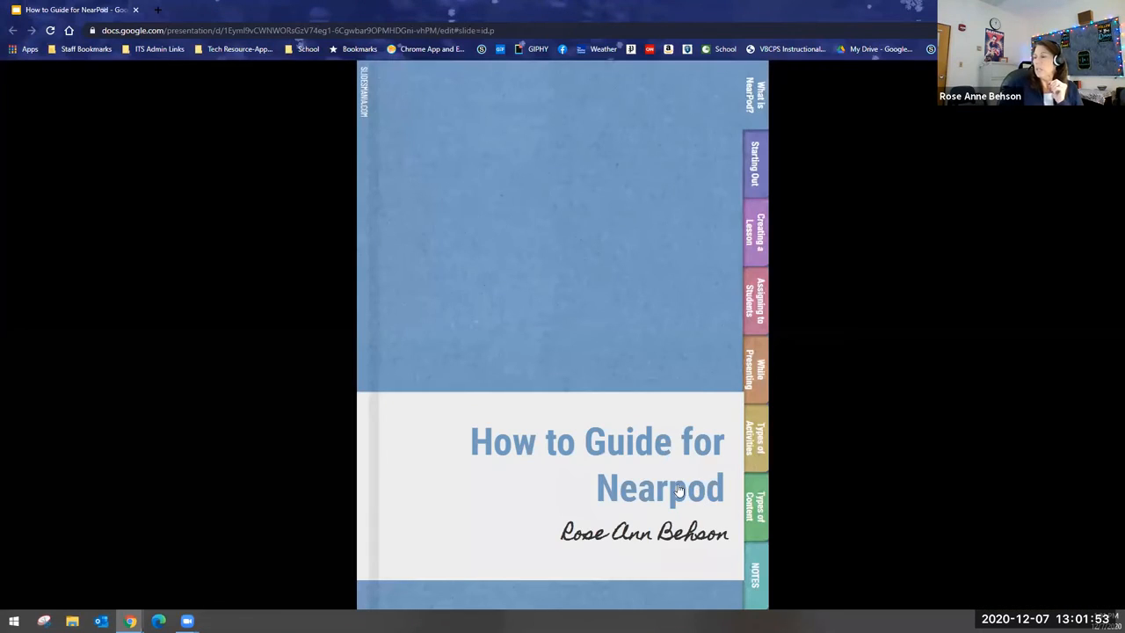
{"action": "left_click", "coordinate": [752, 446]}
{"action": "mouse_move", "coordinate": [108, 583]}
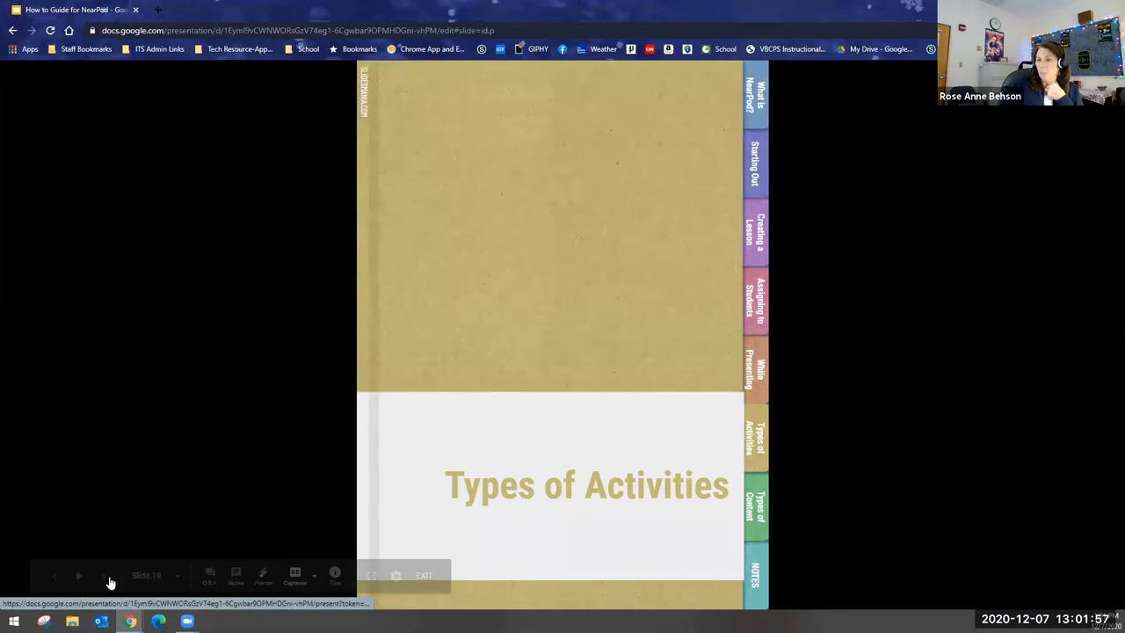
{"action": "left_click", "coordinate": [105, 577]}
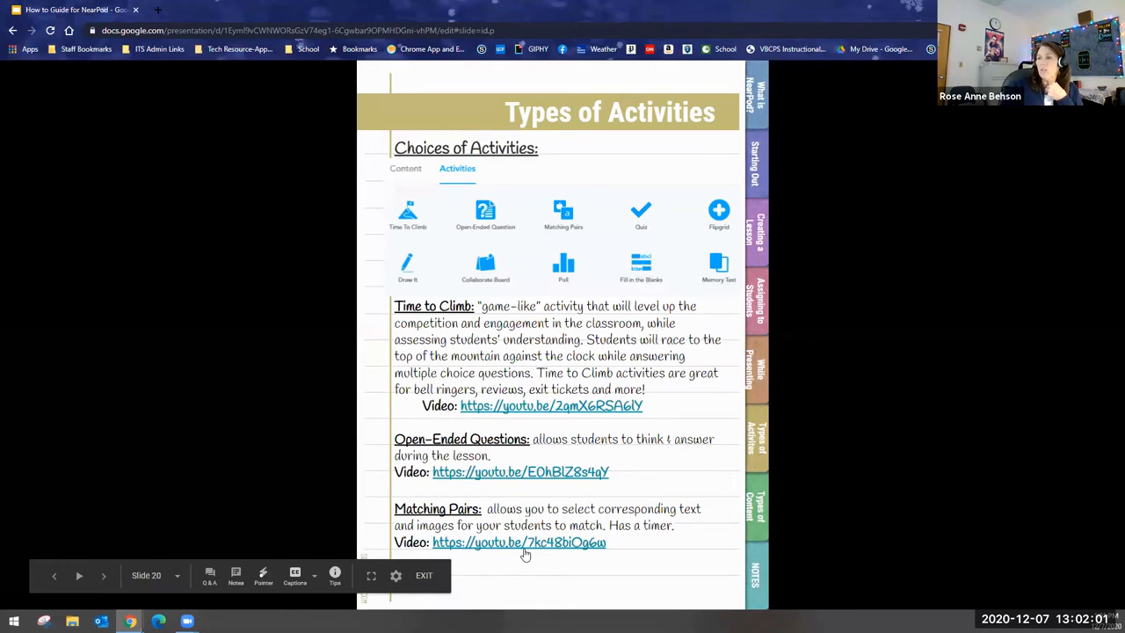
{"action": "left_click", "coordinate": [103, 578]}
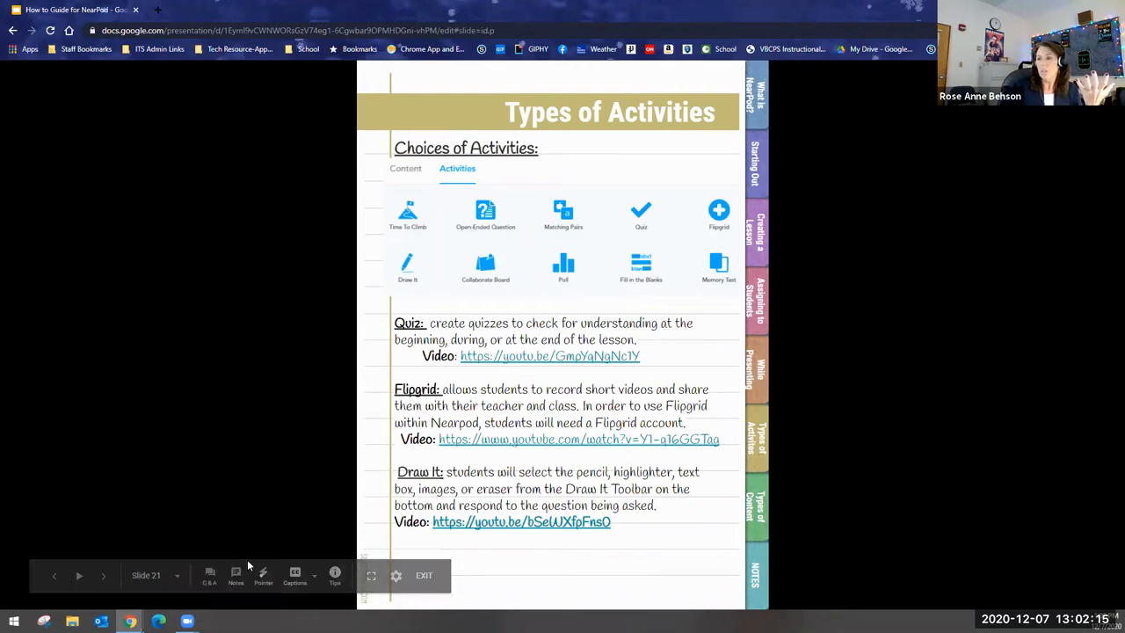
{"action": "left_click", "coordinate": [103, 578]}
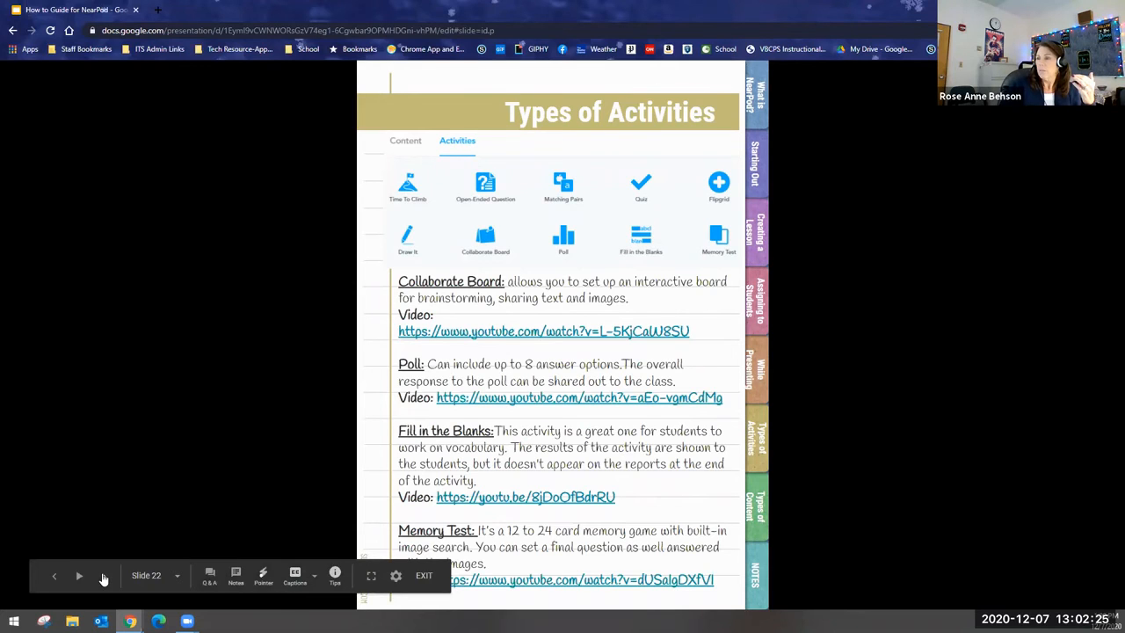
Review the guide's Types of Content pages, from Video through Slideshow and beyond.
{"action": "left_click", "coordinate": [103, 578]}
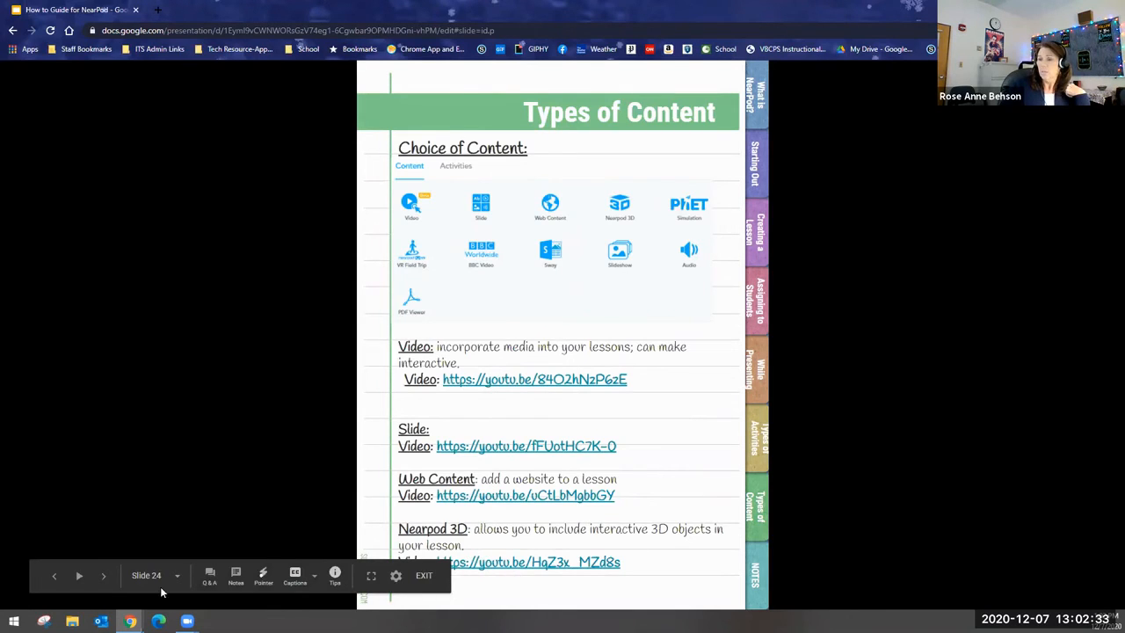
{"action": "left_click", "coordinate": [102, 577]}
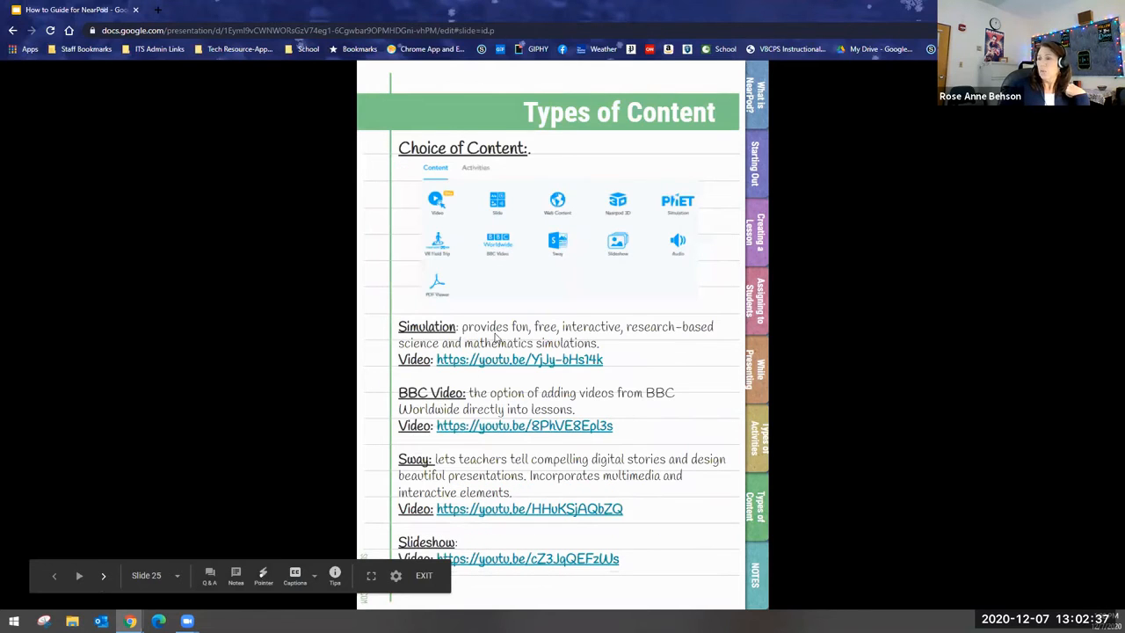
{"action": "left_click", "coordinate": [104, 576]}
Review the guide's Notes page and return to the cover through the What is Nearpod? section.
{"action": "left_click", "coordinate": [104, 577]}
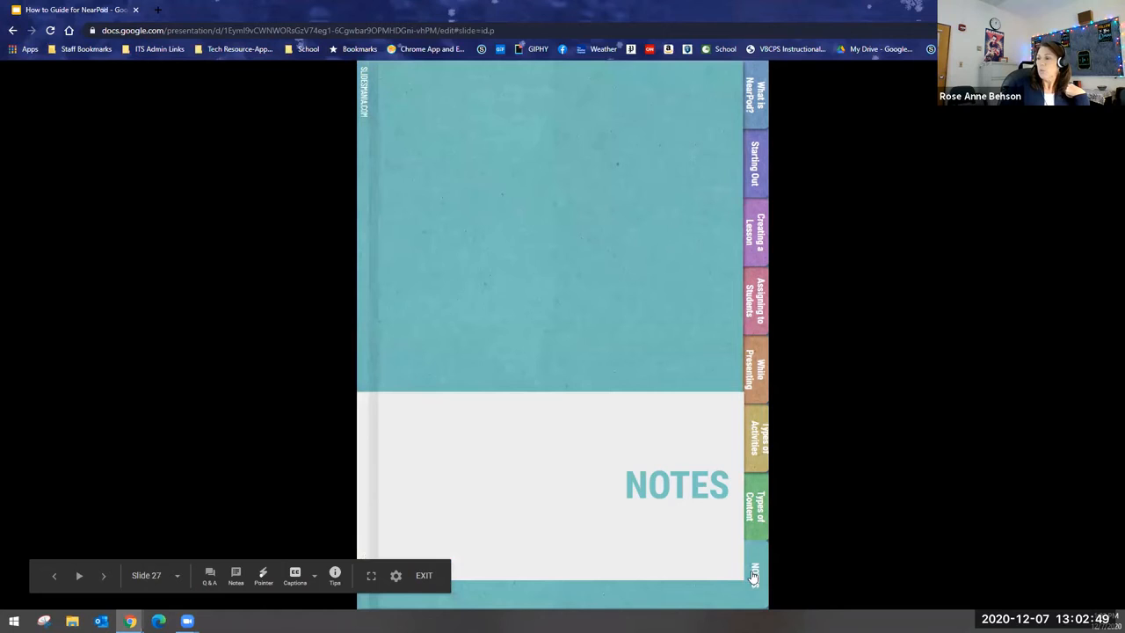
{"action": "left_click", "coordinate": [102, 578]}
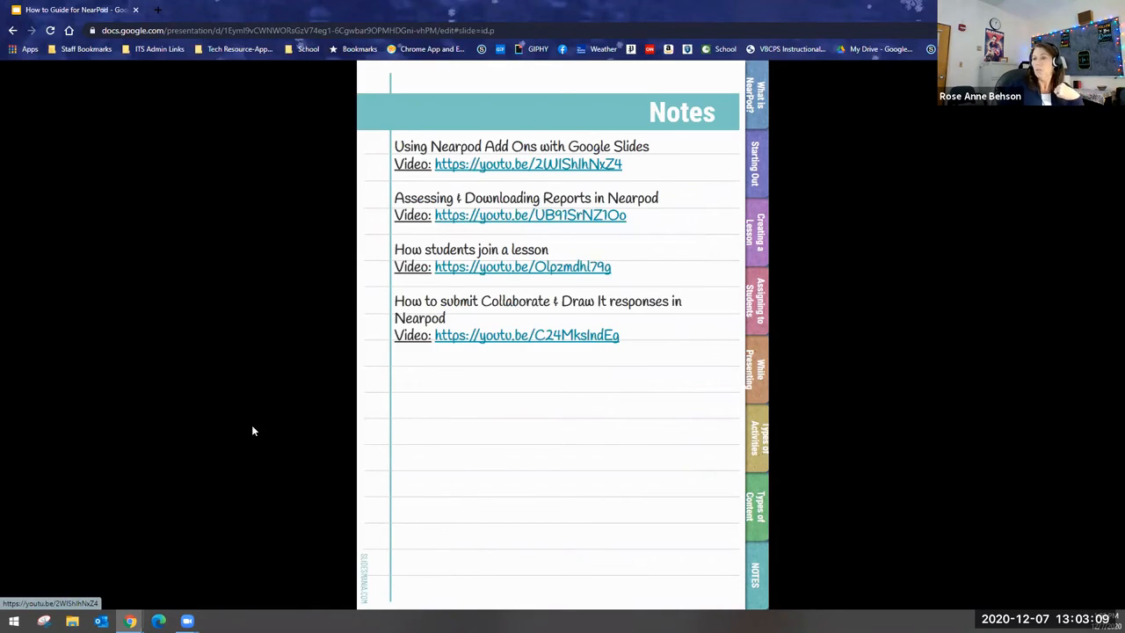
{"action": "left_click", "coordinate": [753, 97]}
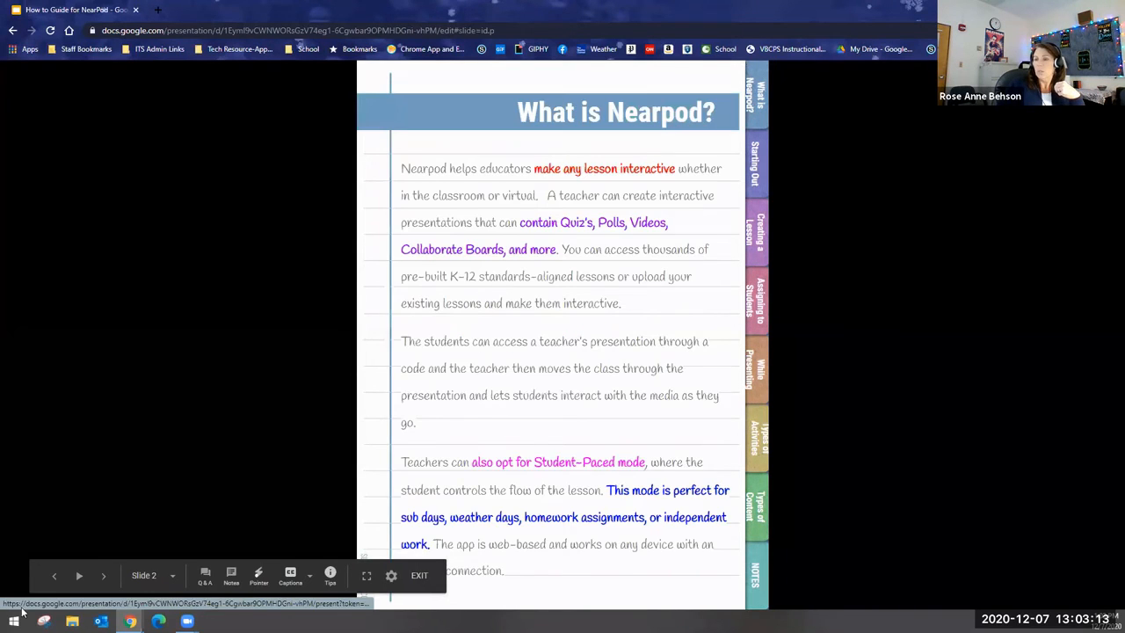
{"action": "left_click", "coordinate": [53, 575]}
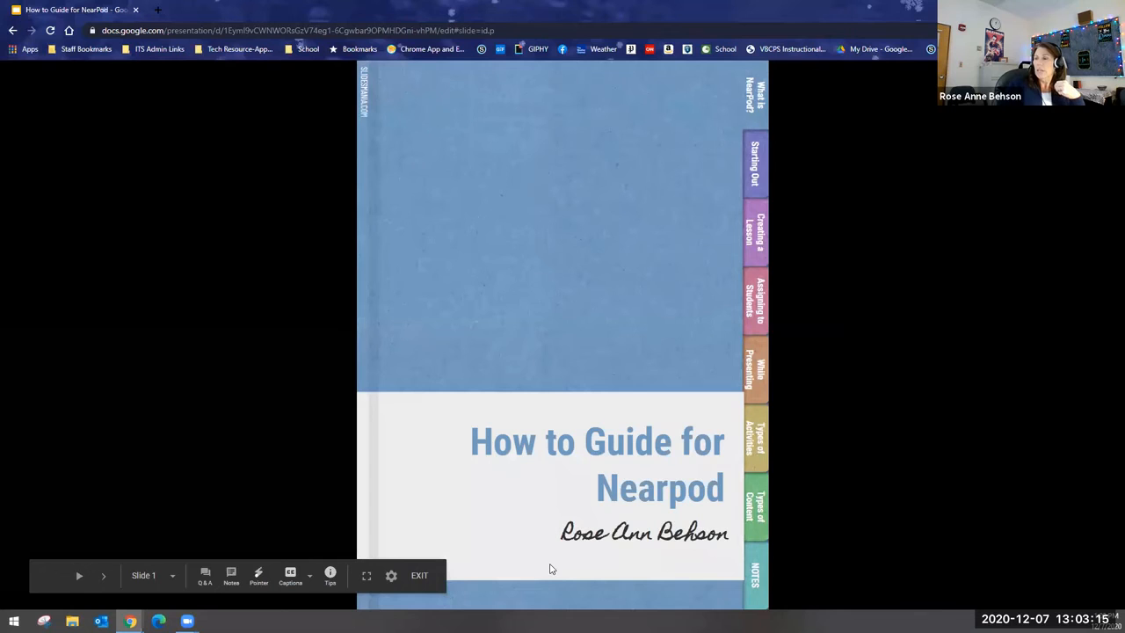
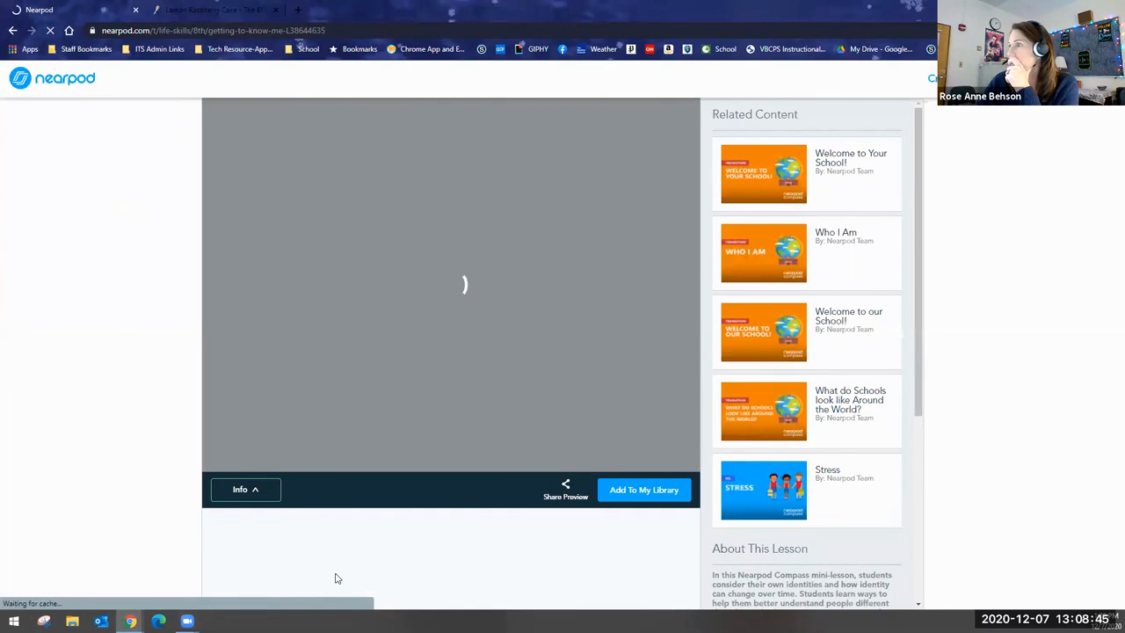
Add the Getting to Know Me lesson to My Library and open the downloaded lesson for editing without duplicating it.
{"action": "left_click", "coordinate": [620, 492]}
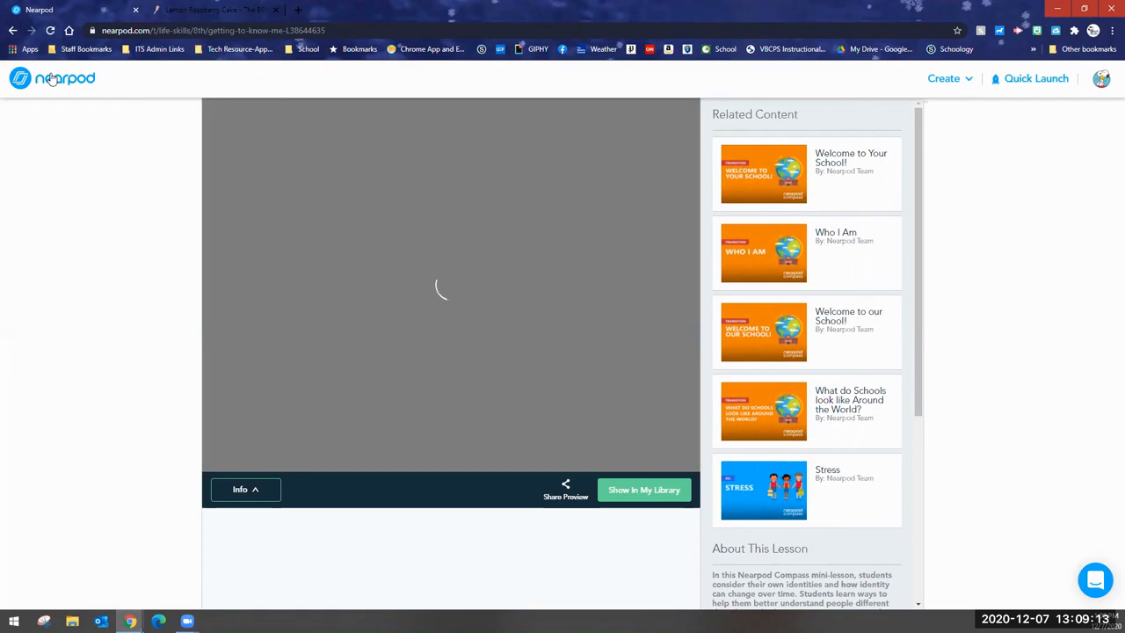
{"action": "left_click", "coordinate": [52, 79]}
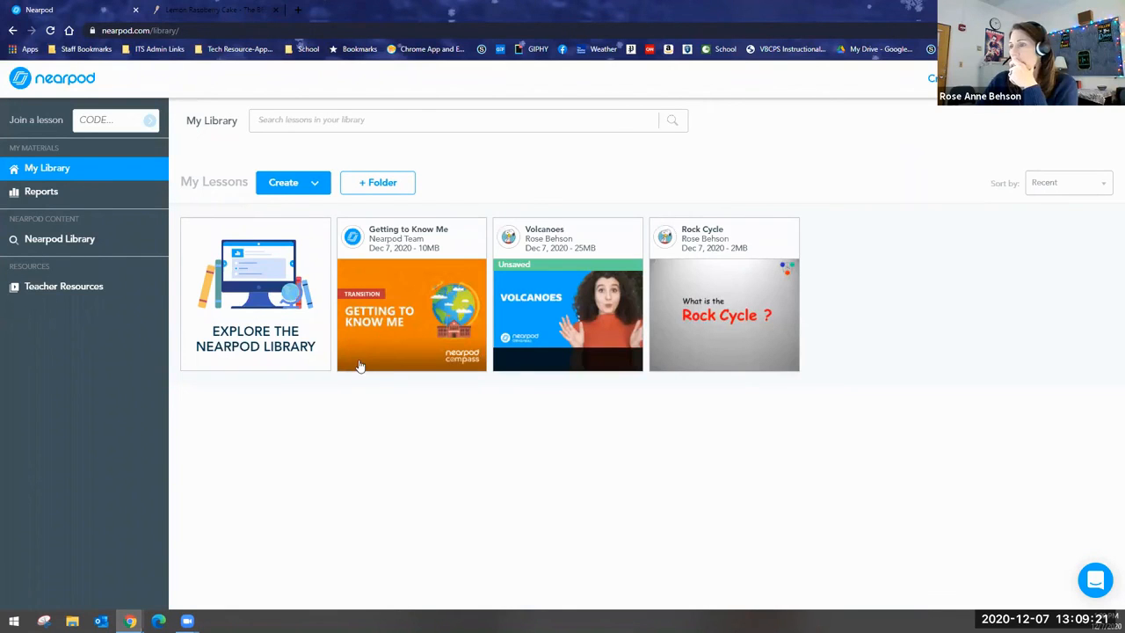
{"action": "mouse_move", "coordinate": [351, 362]}
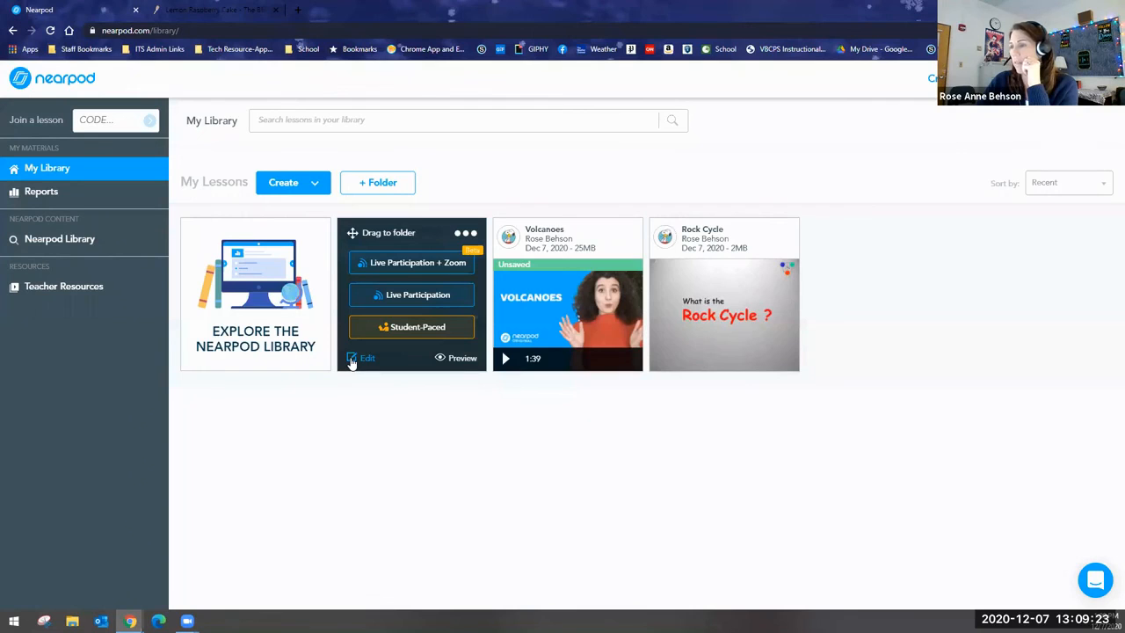
{"action": "left_click", "coordinate": [349, 362]}
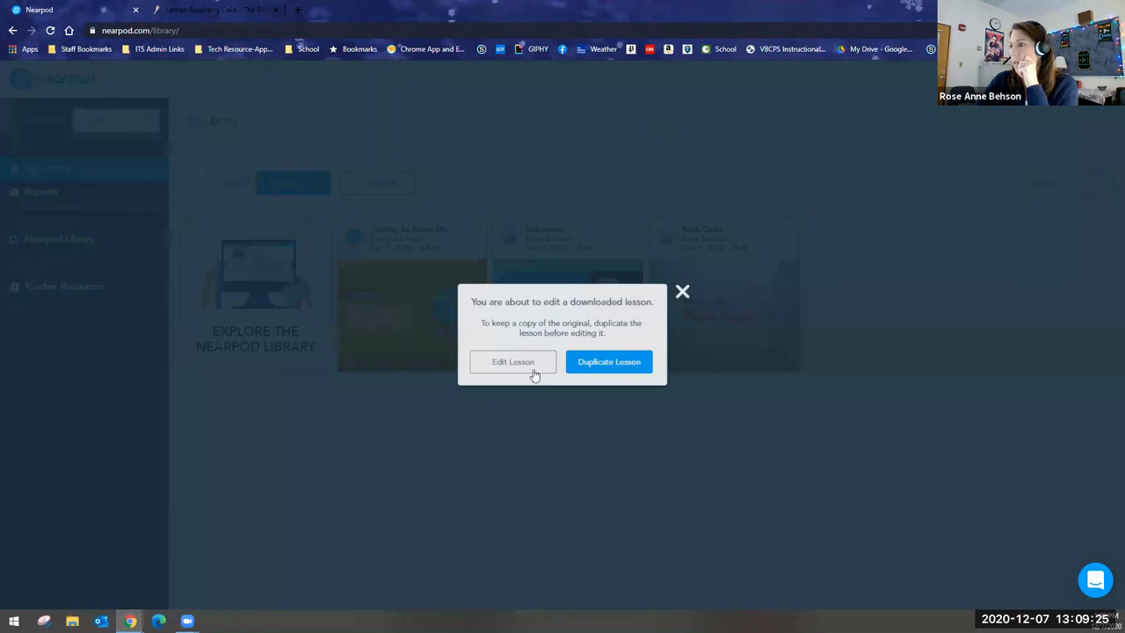
{"action": "left_click", "coordinate": [527, 365]}
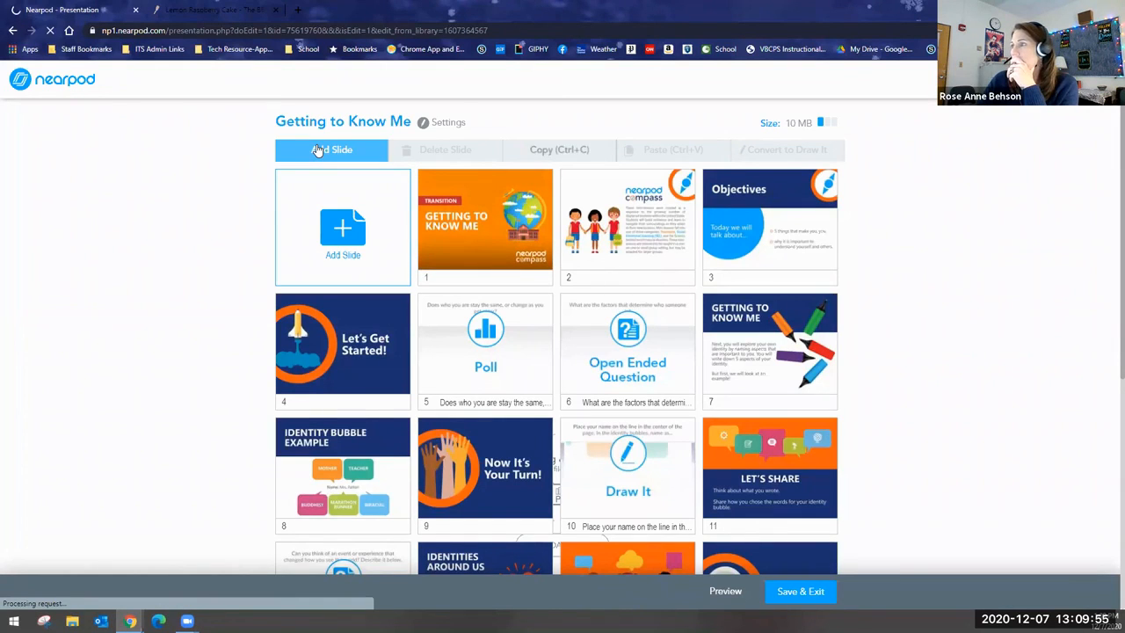
Review the content and activity types available for a new slide in the Getting to Know Me lesson.
{"action": "left_click", "coordinate": [319, 150]}
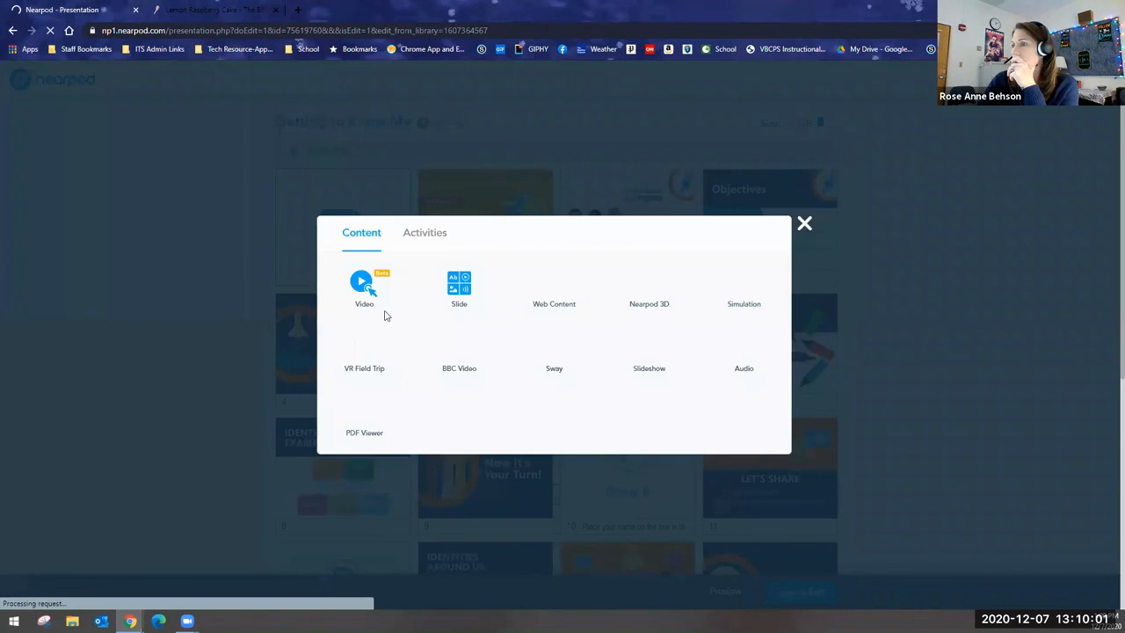
{"action": "left_click", "coordinate": [360, 427]}
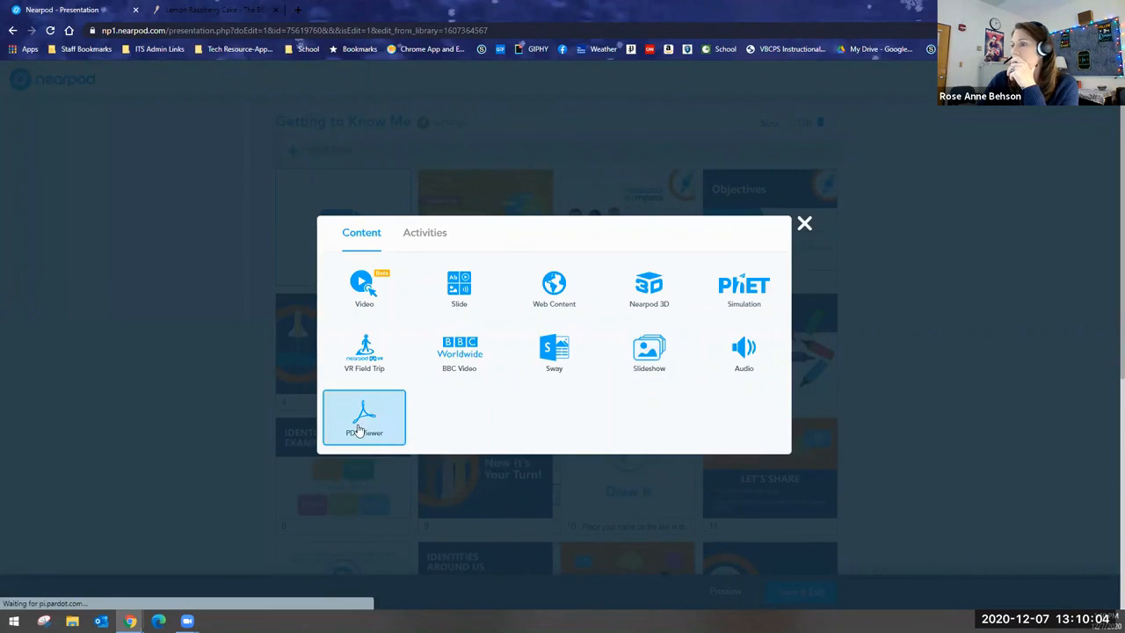
{"action": "left_click", "coordinate": [412, 232]}
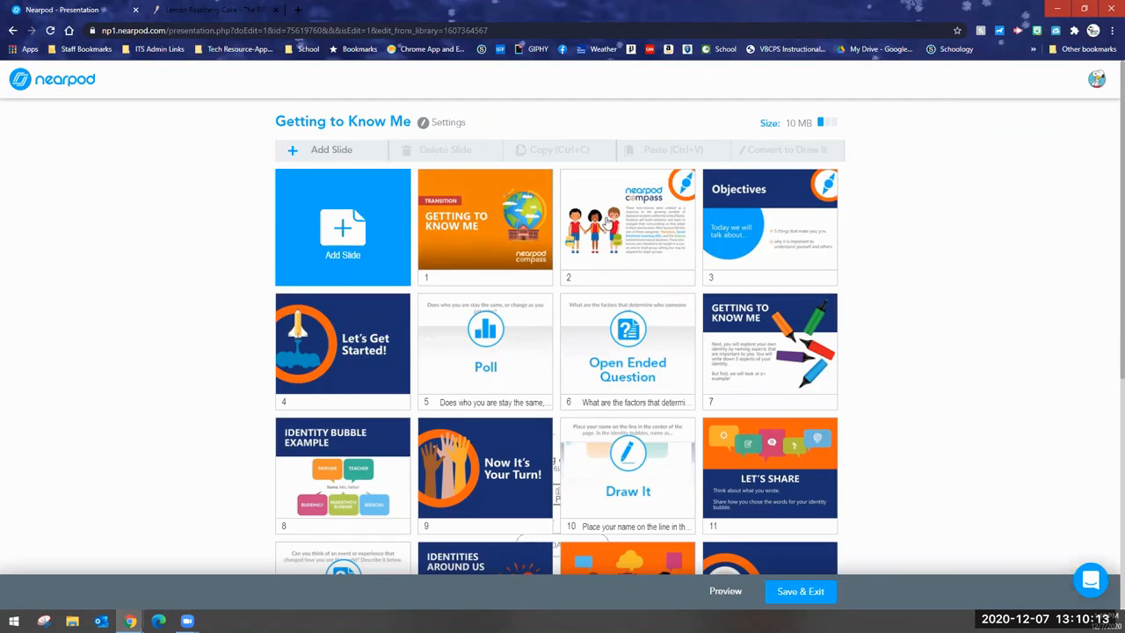
Open slide 2, the Nearpod Compass introduction, in the slide editor and examine its image and layout options.
{"action": "left_click", "coordinate": [608, 224]}
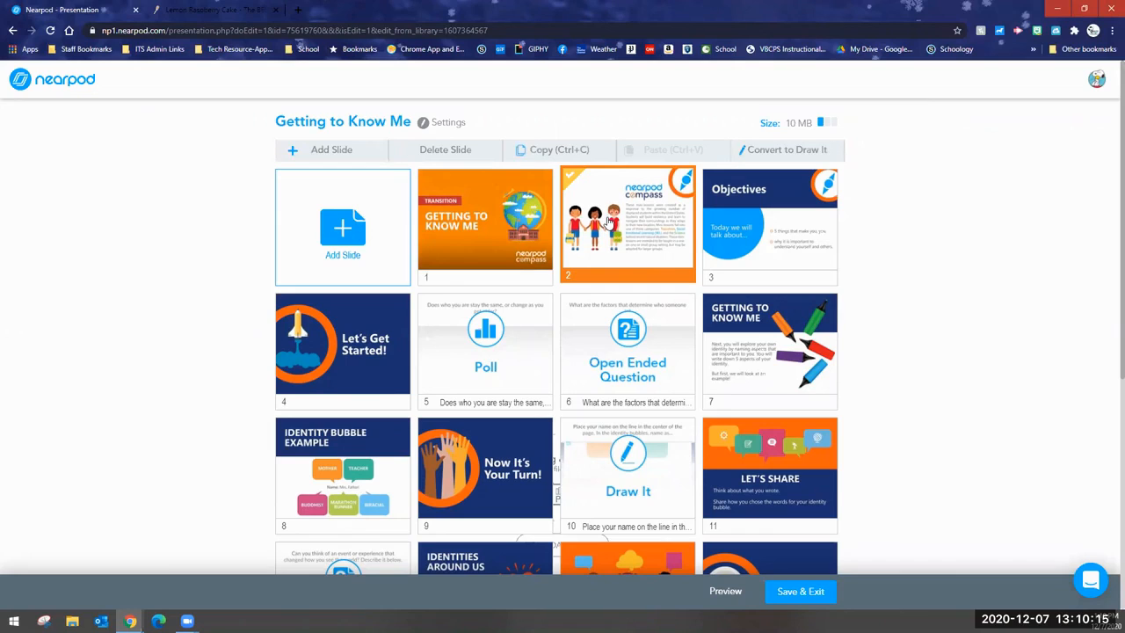
{"action": "left_click", "coordinate": [608, 223]}
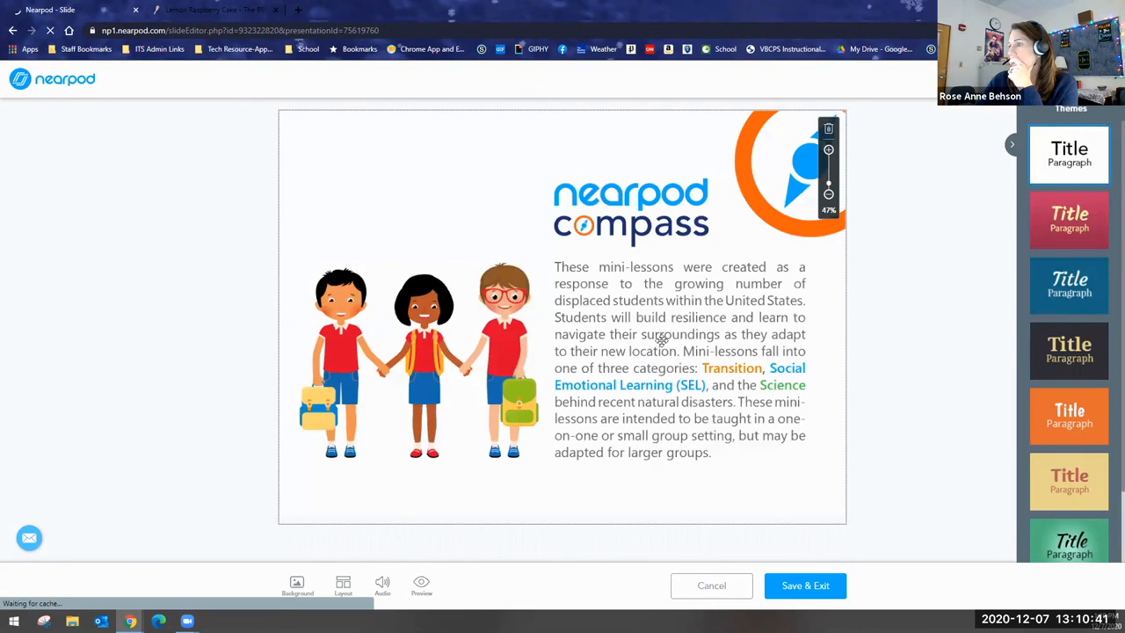
{"action": "right_click", "coordinate": [715, 337]}
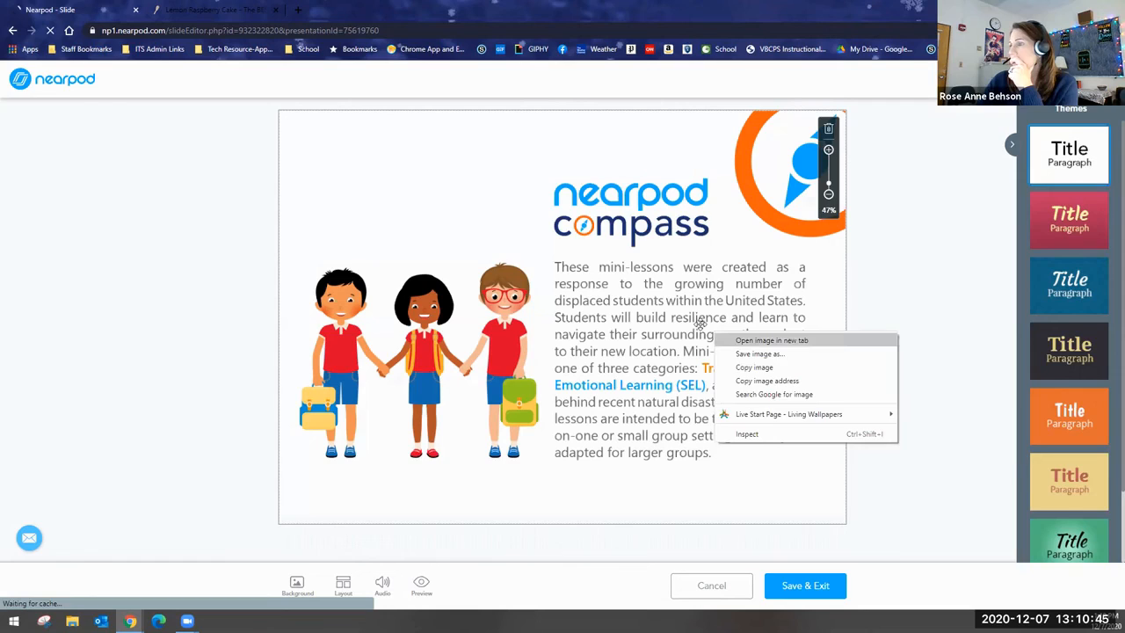
{"action": "left_click", "coordinate": [701, 325]}
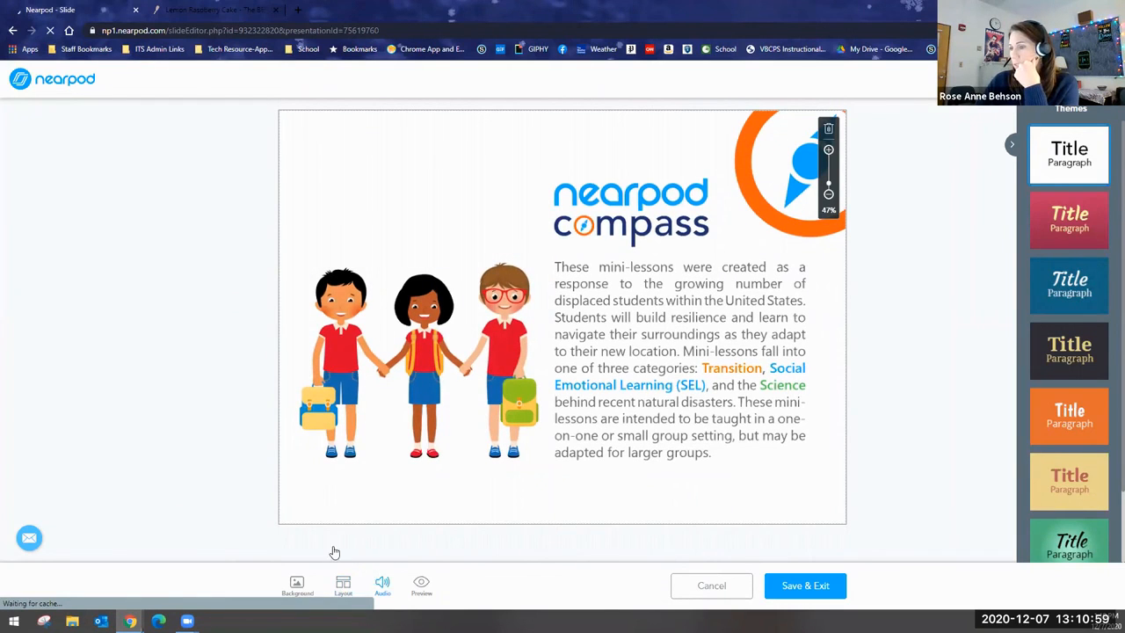
{"action": "left_click", "coordinate": [335, 573]}
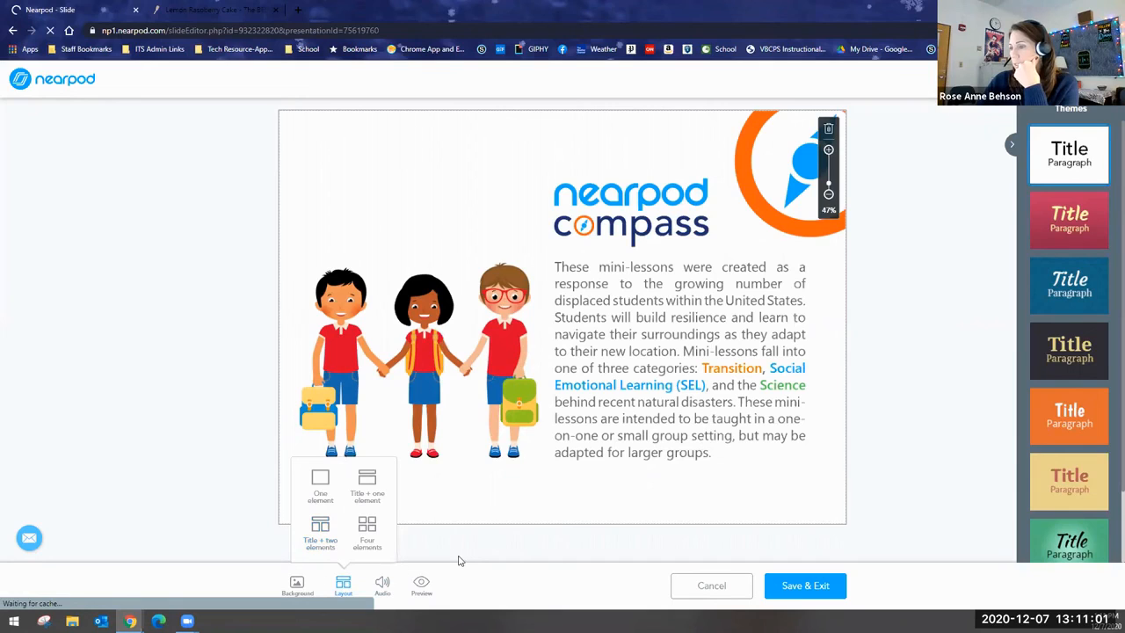
{"action": "left_click", "coordinate": [422, 584]}
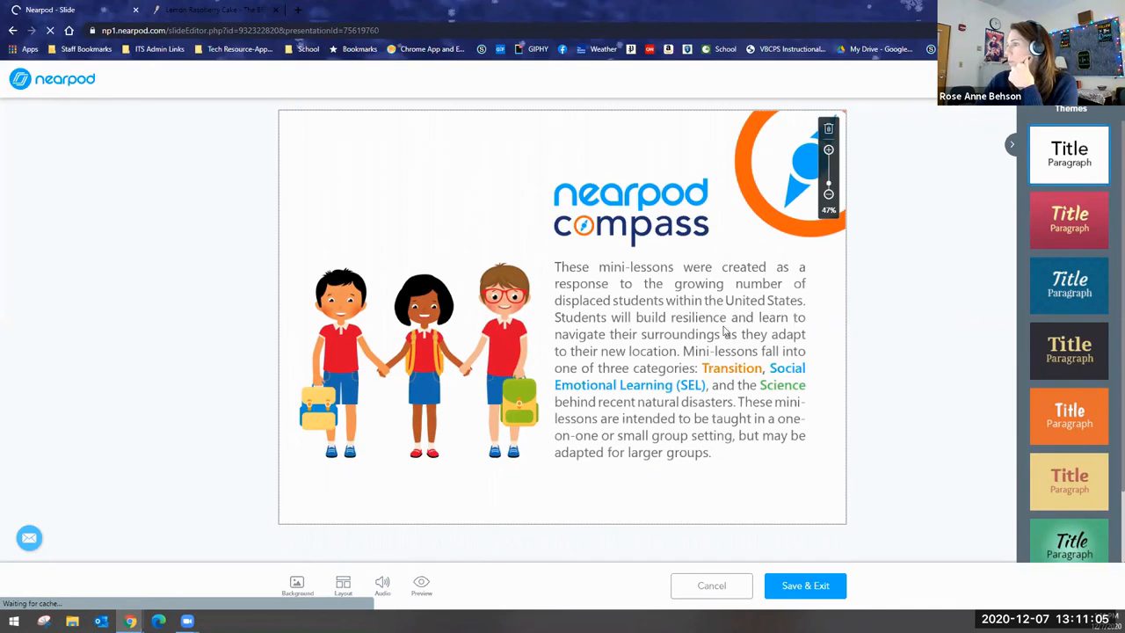
Try adjusting the zoom of the image on slide 2 and leave the slide editor without saving.
{"action": "right_click", "coordinate": [712, 363]}
{"action": "left_click", "coordinate": [695, 323]}
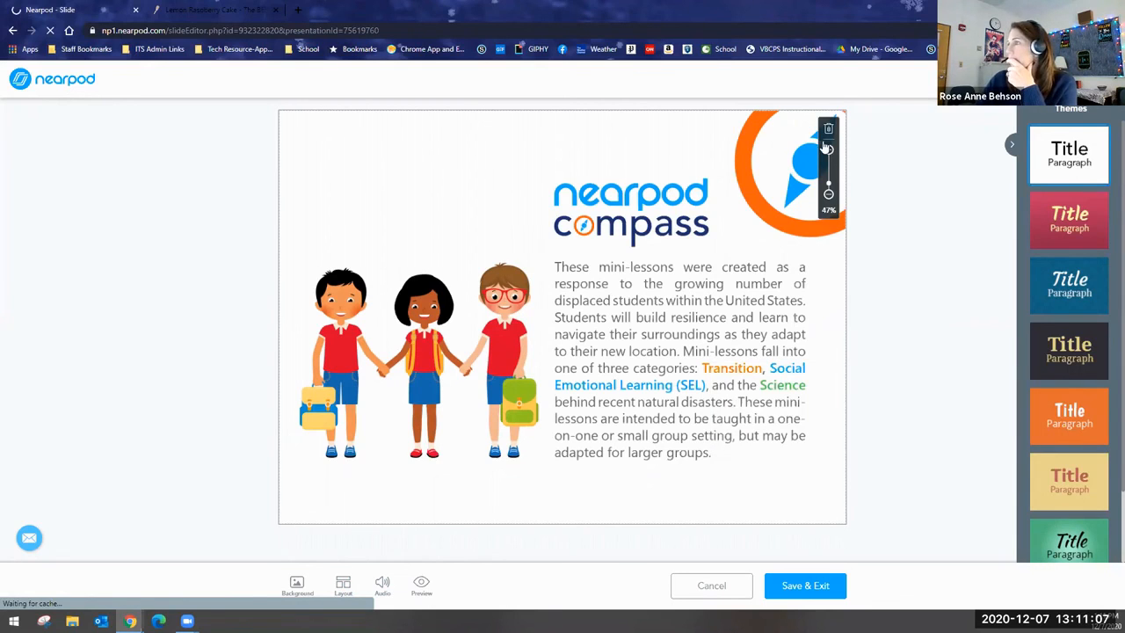
{"action": "left_click_drag", "start_coordinate": [829, 184], "coordinate": [828, 178]}
{"action": "left_click", "coordinate": [827, 197]}
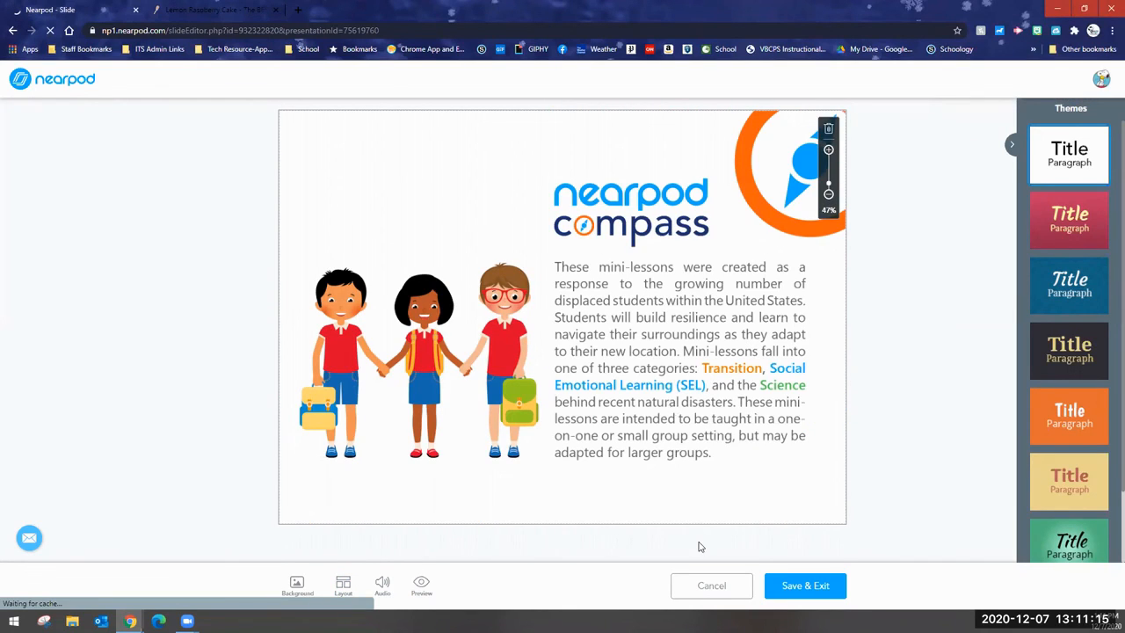
{"action": "left_click", "coordinate": [721, 593]}
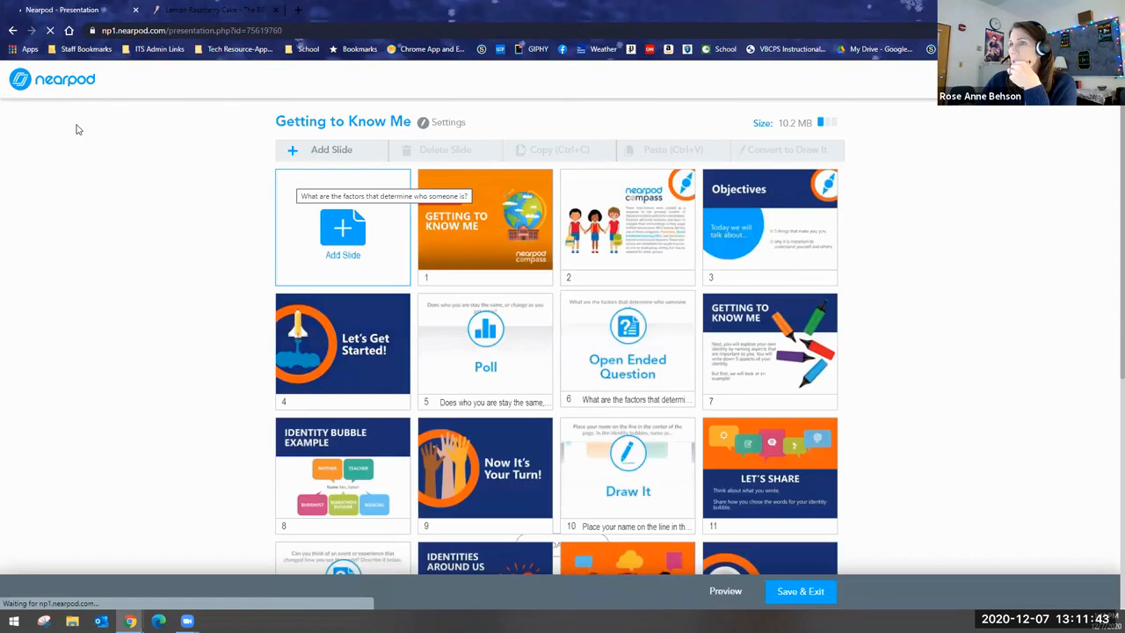
Return from the Getting to Know Me lesson to My Library and bring up the Volcanoes lesson's options.
{"action": "left_click", "coordinate": [57, 82]}
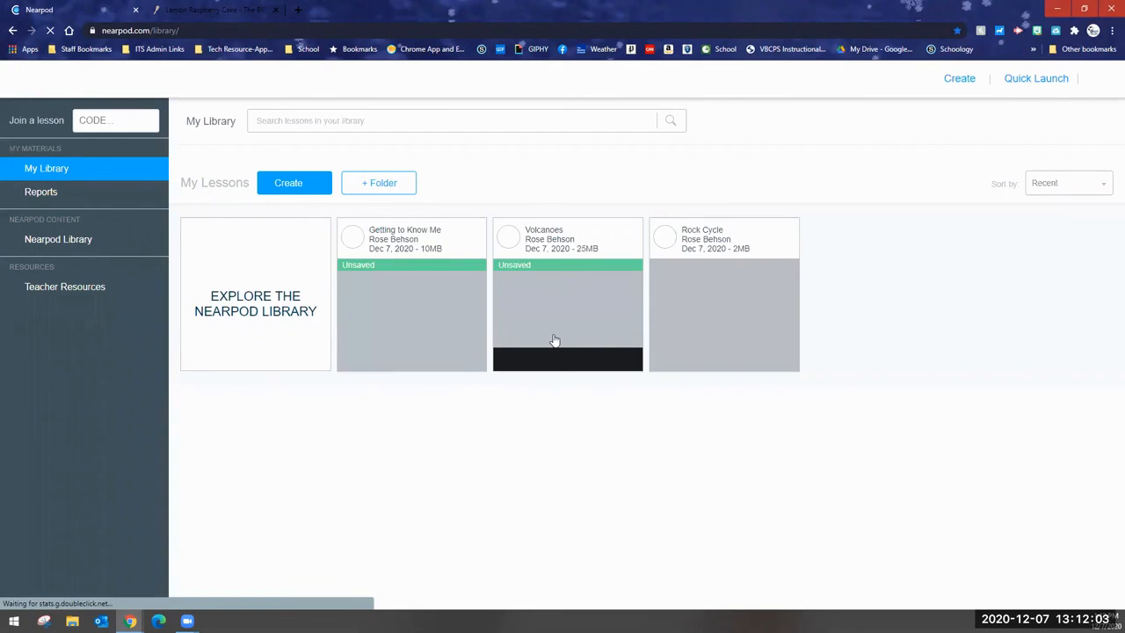
{"action": "mouse_move", "coordinate": [555, 339]}
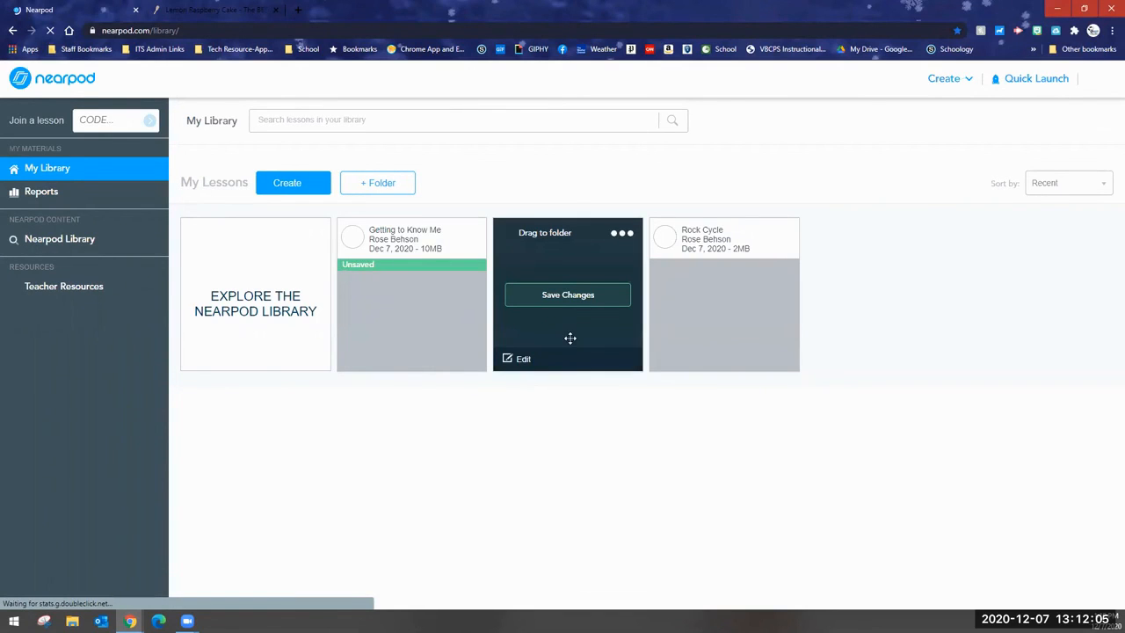